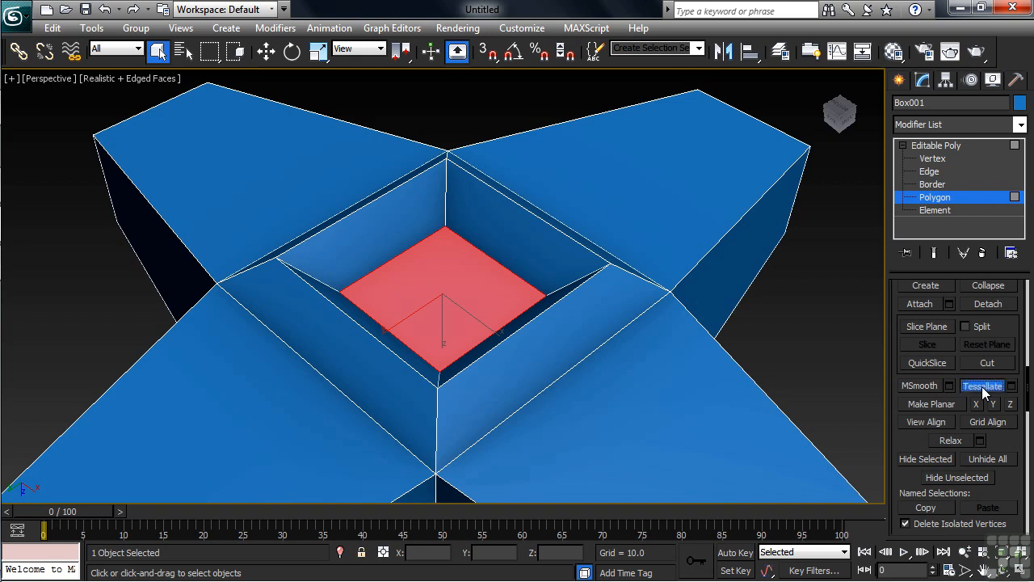
- Clear the selection and select the four tessellated polygons on the floor of the square recess
key("ctrl+d")
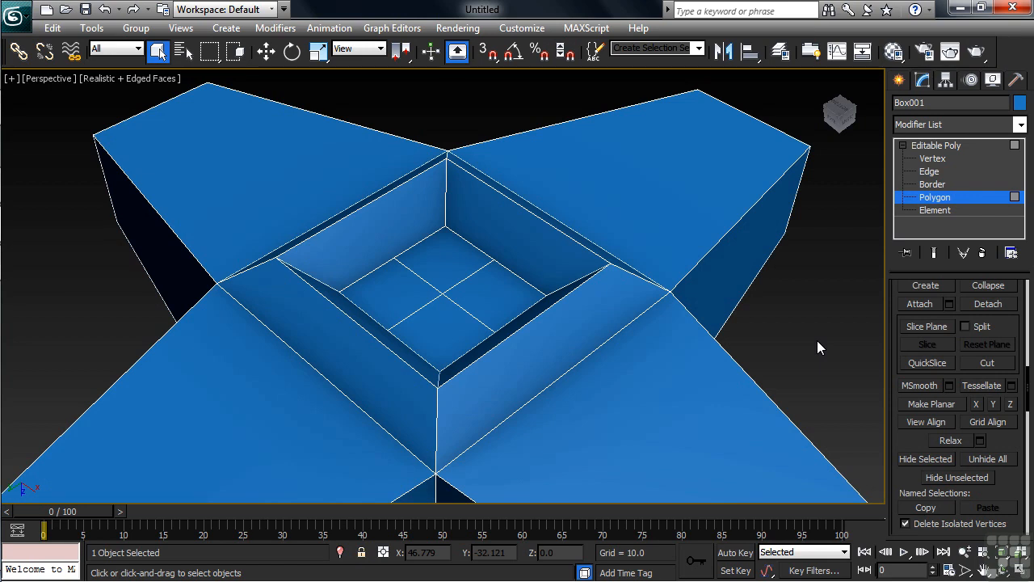
left_click(406, 304)
left_click(441, 273, "ctrl")
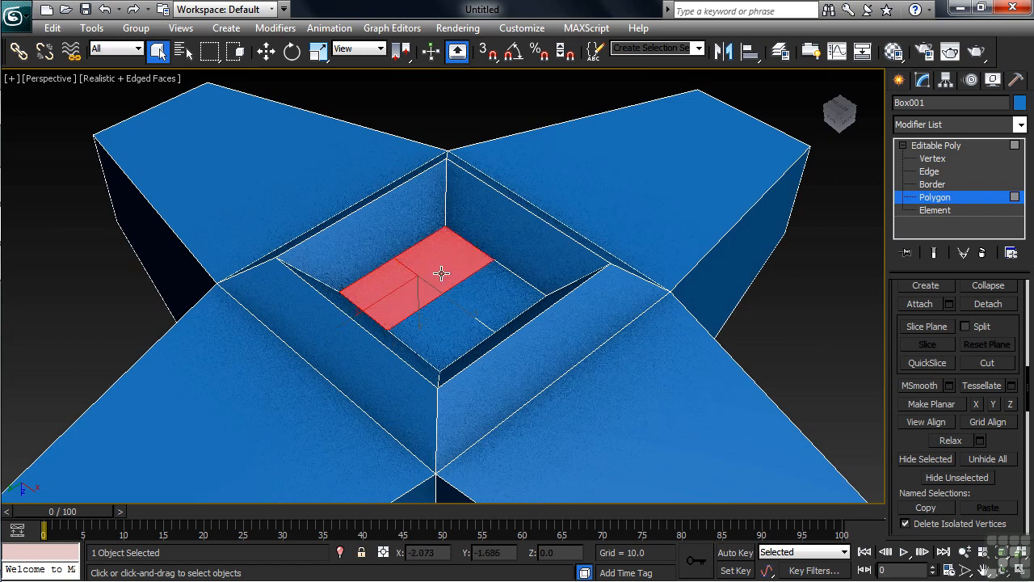
left_click(490, 298, "ctrl")
left_click(454, 326, "ctrl")
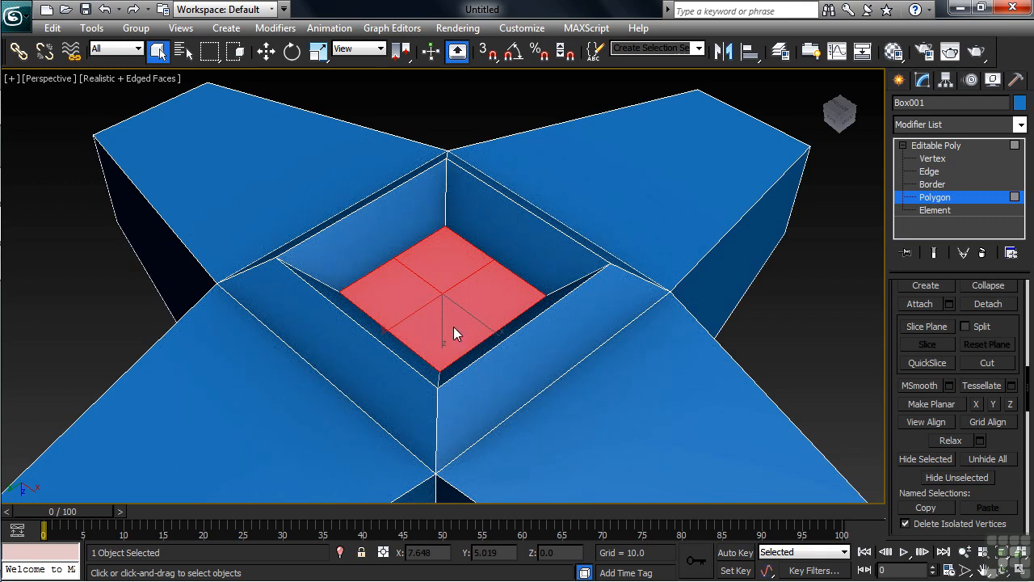
- Start a Bevel with settings on the four selected polygons and set its type to By Polygon
right_click(449, 267)
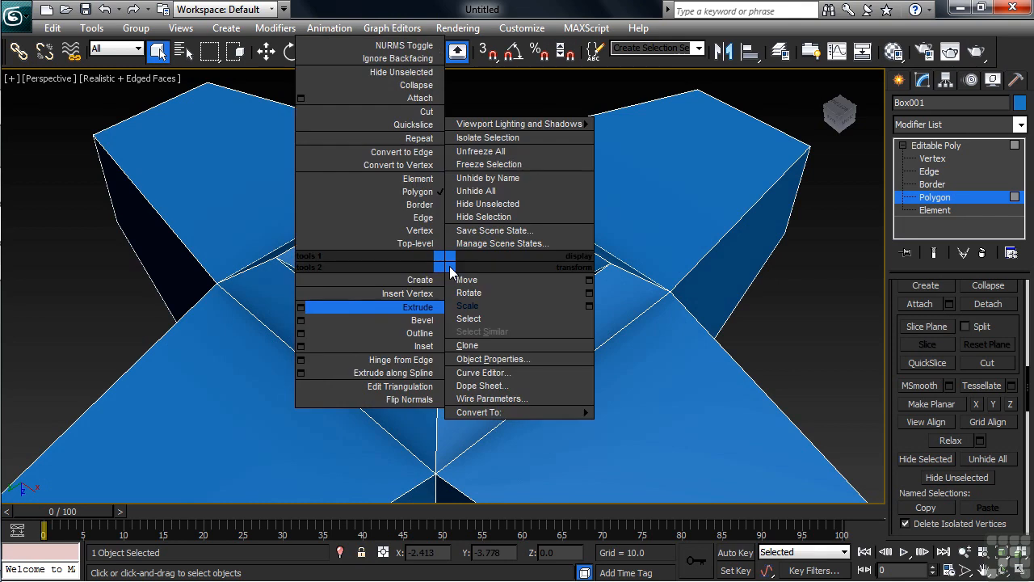
left_click(300, 322)
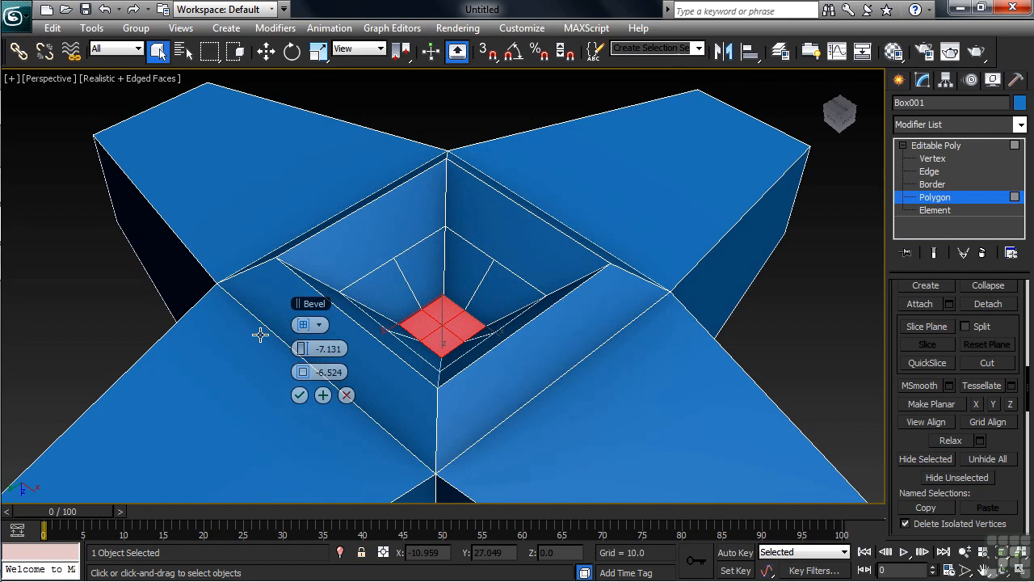
left_click(319, 325)
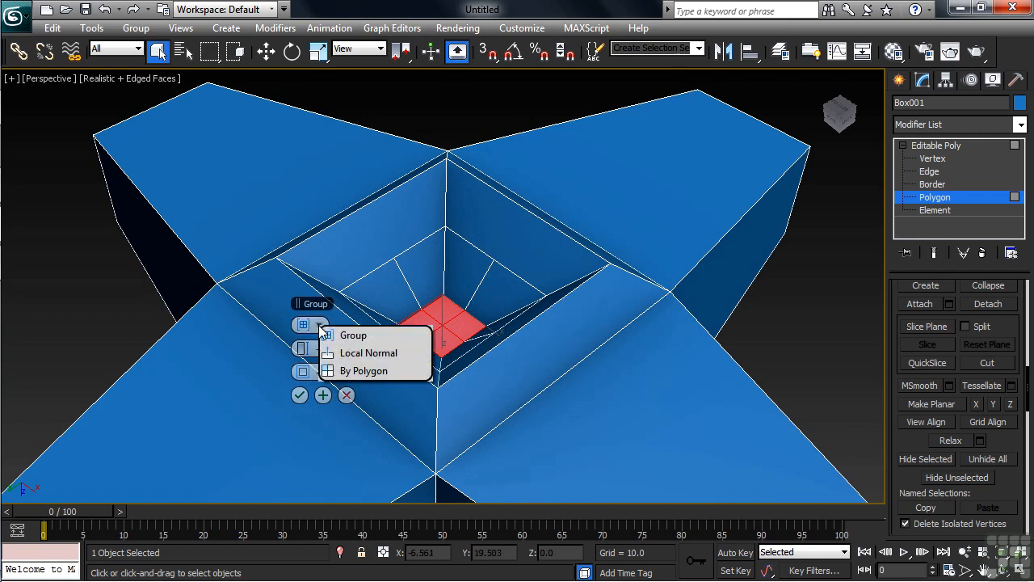
left_click(360, 371)
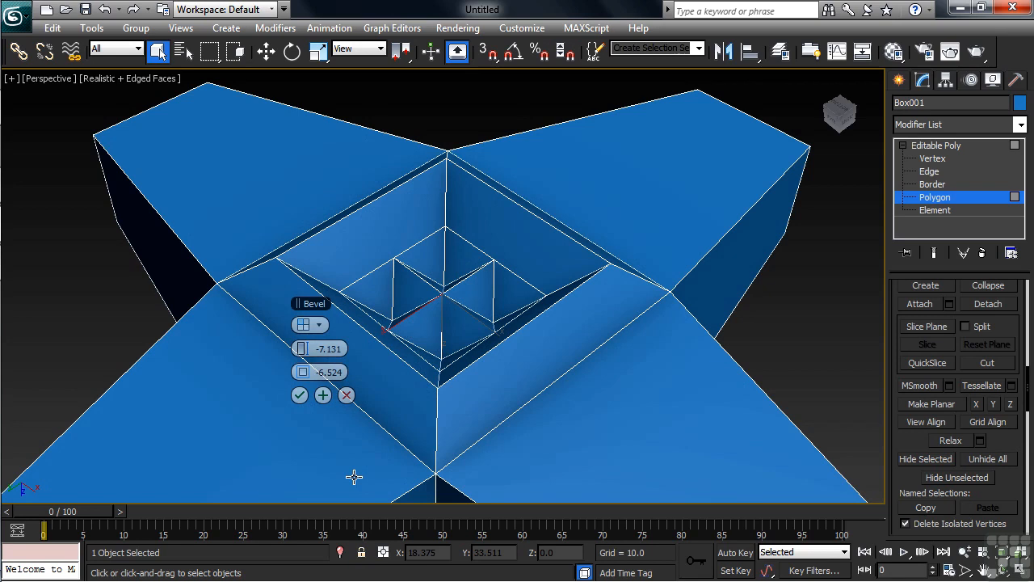
- Set the bevel height to 60 and the outline to -4, and apply it to form four tapered legs
left_click_drag(315, 373, 503, 358)
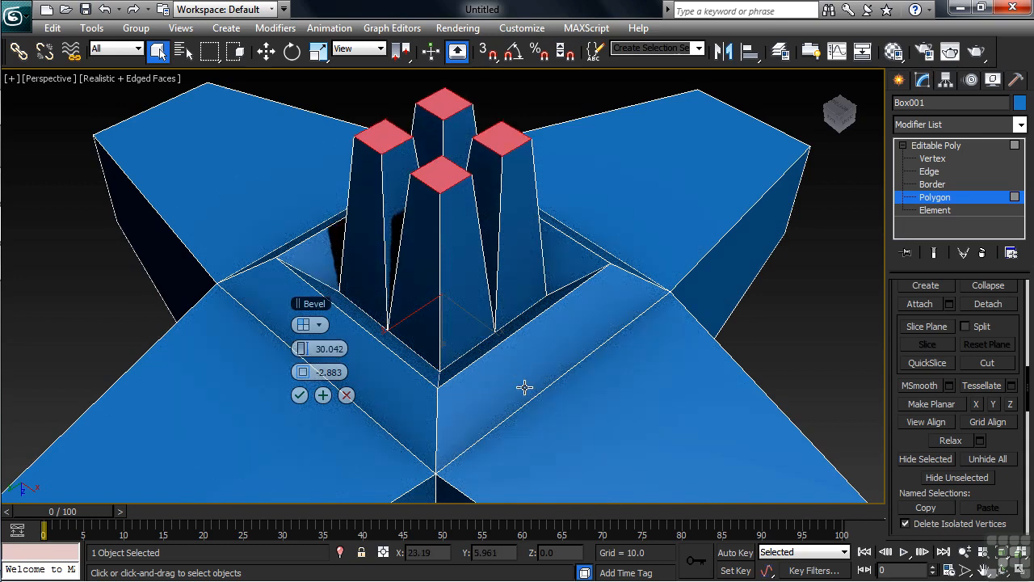
left_click(338, 349)
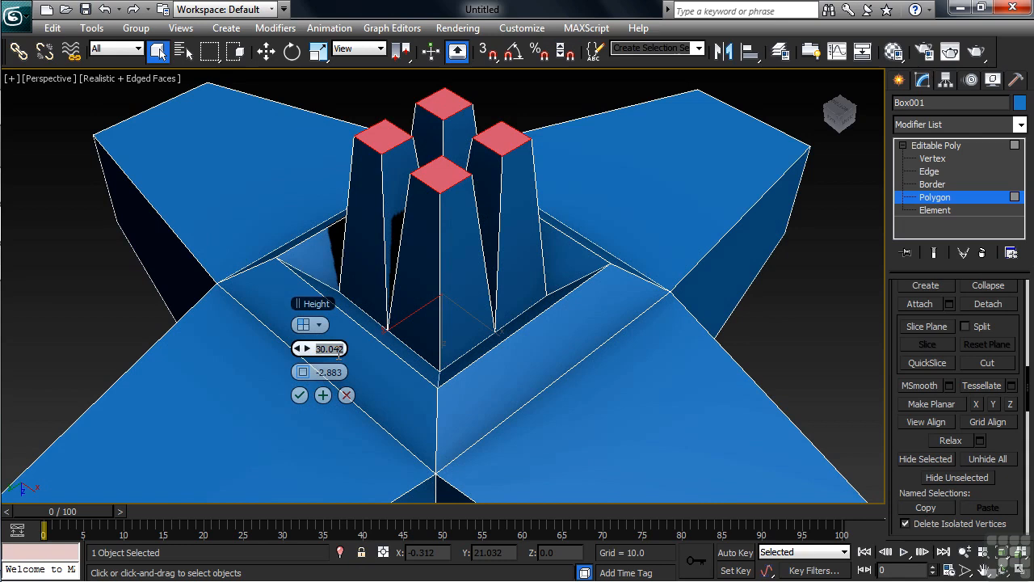
type("60")
key("Return")
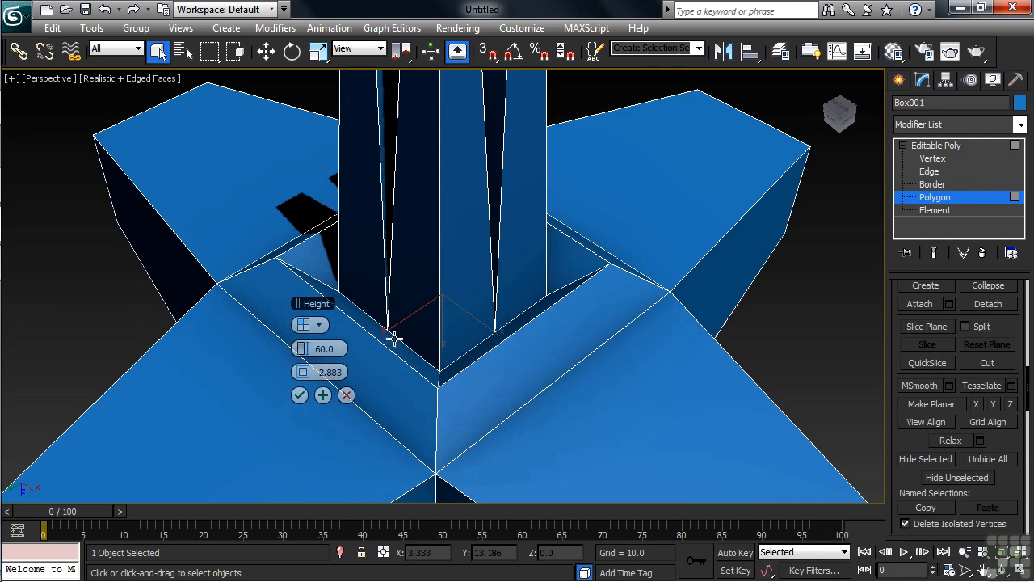
scroll(443, 295, "down", 4)
middle_click_drag(443, 295, 449, 324)
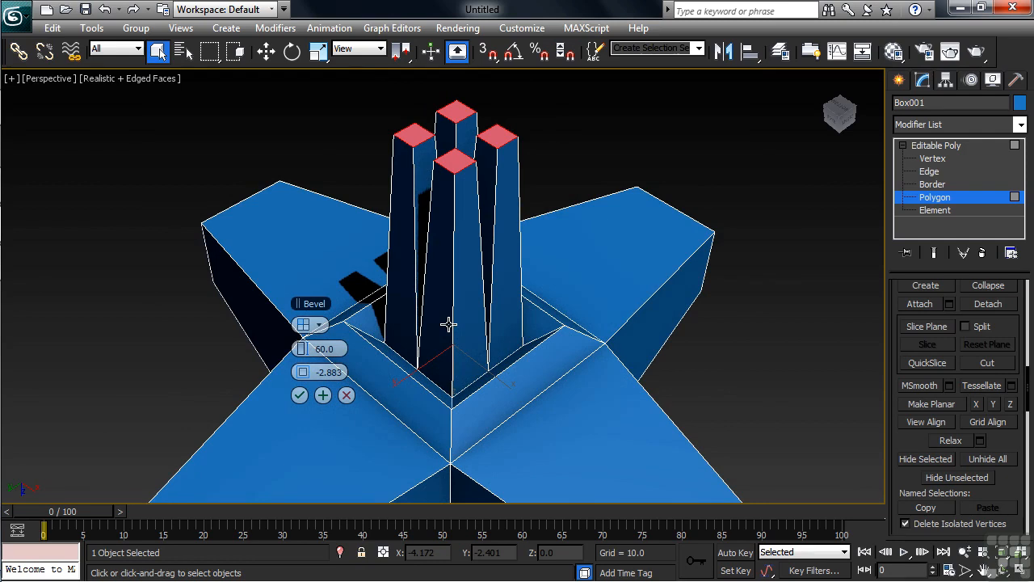
left_click(343, 371)
type("-4")
key("Return")
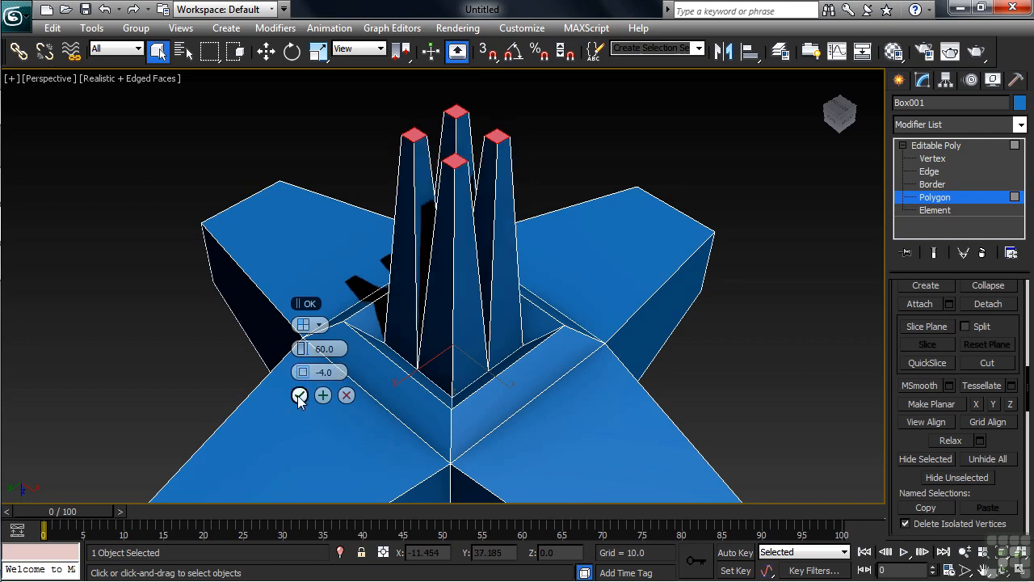
left_click(299, 396)
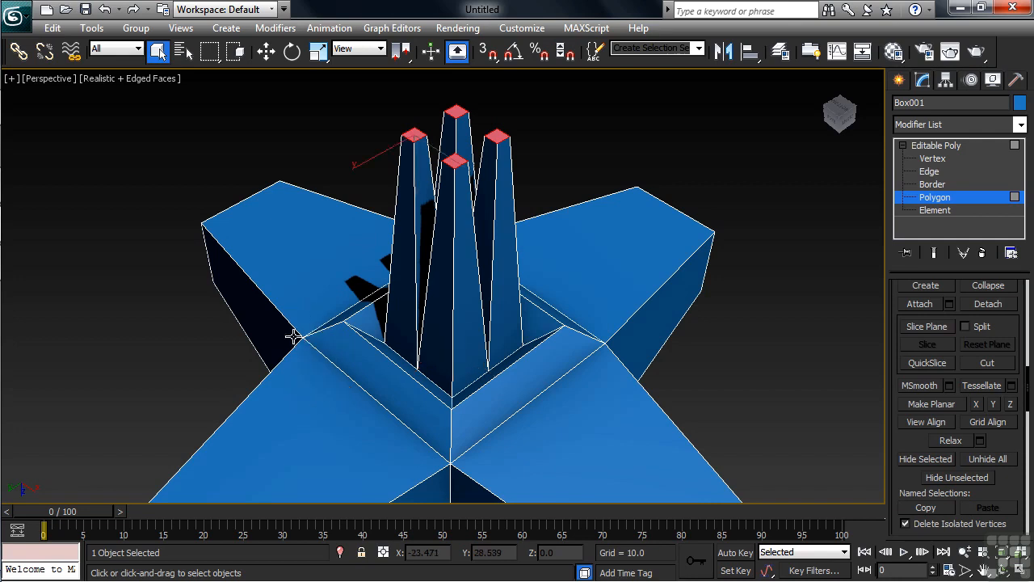
- Scale the four leg end polygons up uniformly around the selection center to splay the legs outward
left_click(319, 53)
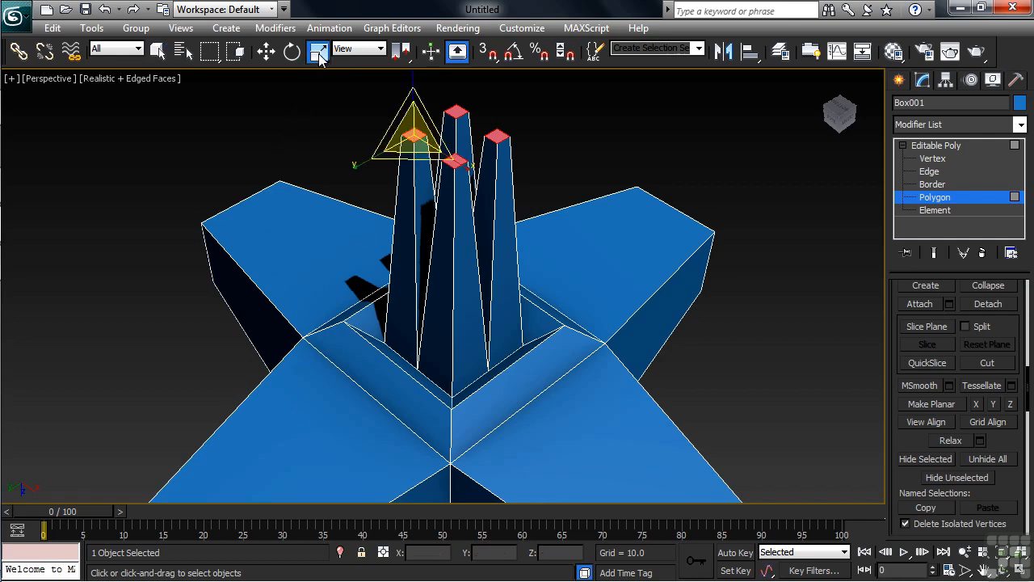
left_click_drag(413, 140, 459, 110)
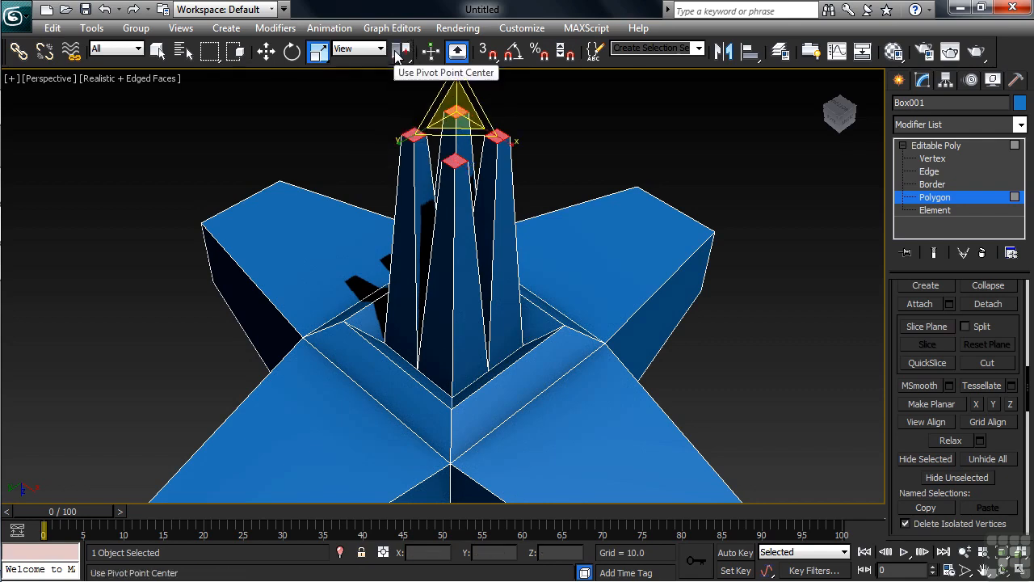
left_click_drag(407, 58, 403, 71)
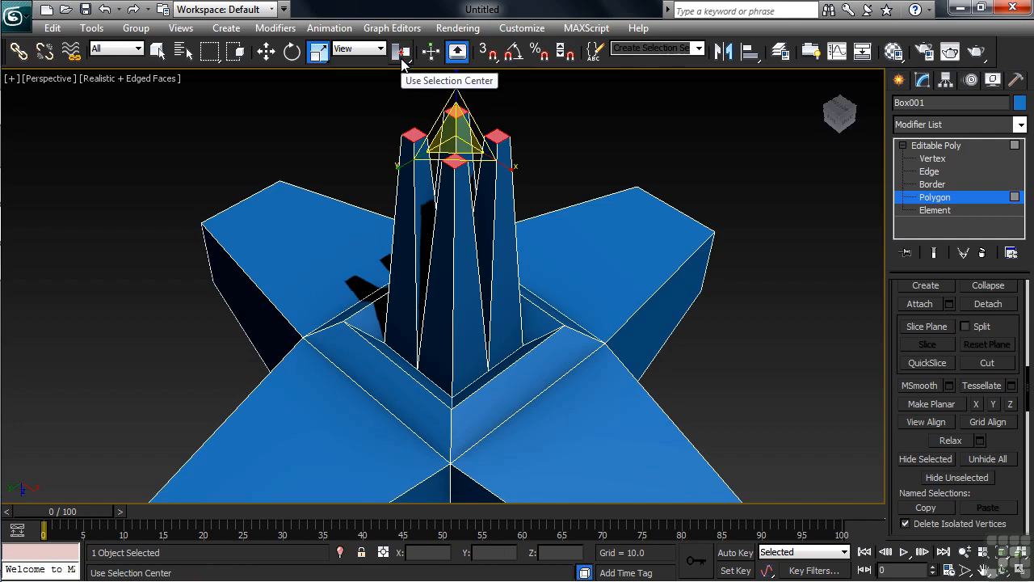
left_click_drag(455, 143, 657, 353)
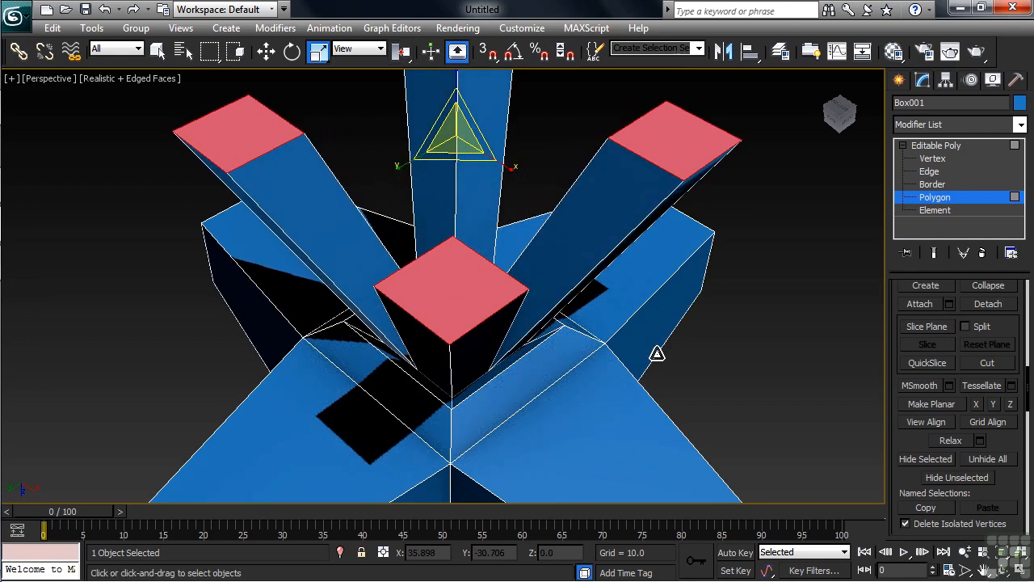
- Scale each leg end polygon down around its own pivot point center to taper the legs, and clear the selection
left_click(402, 51)
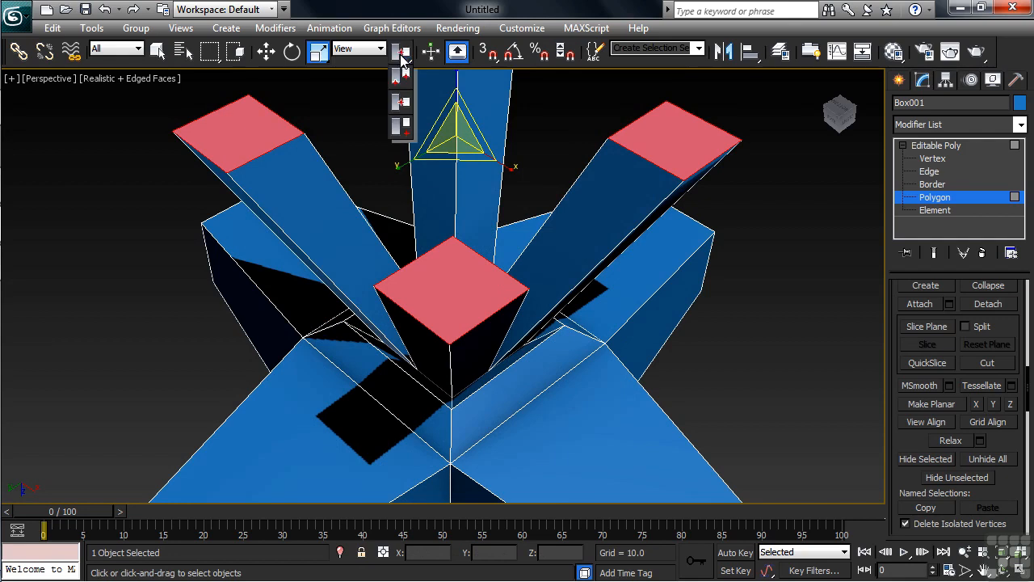
left_click(402, 54)
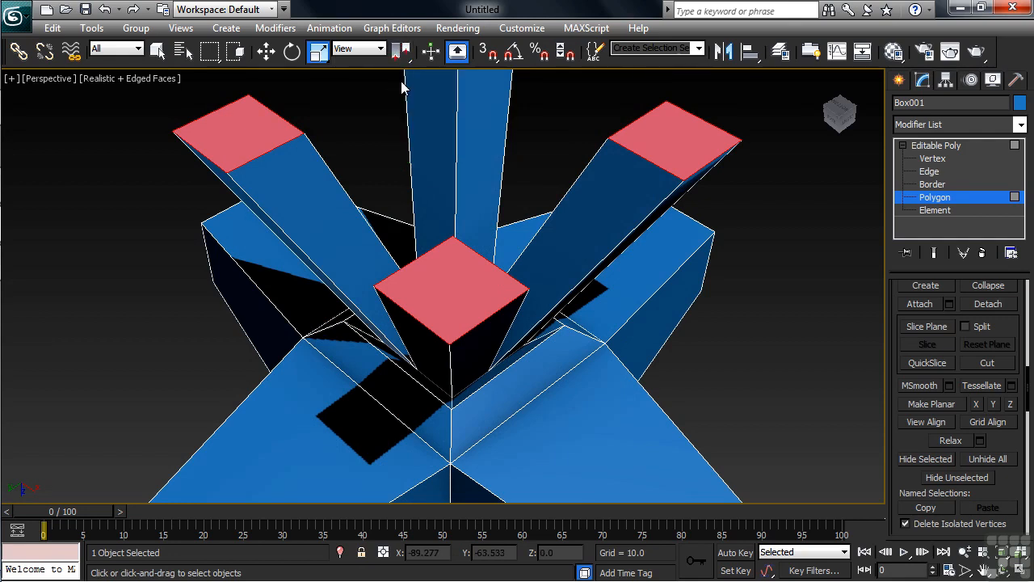
scroll(431, 247, "down", 3)
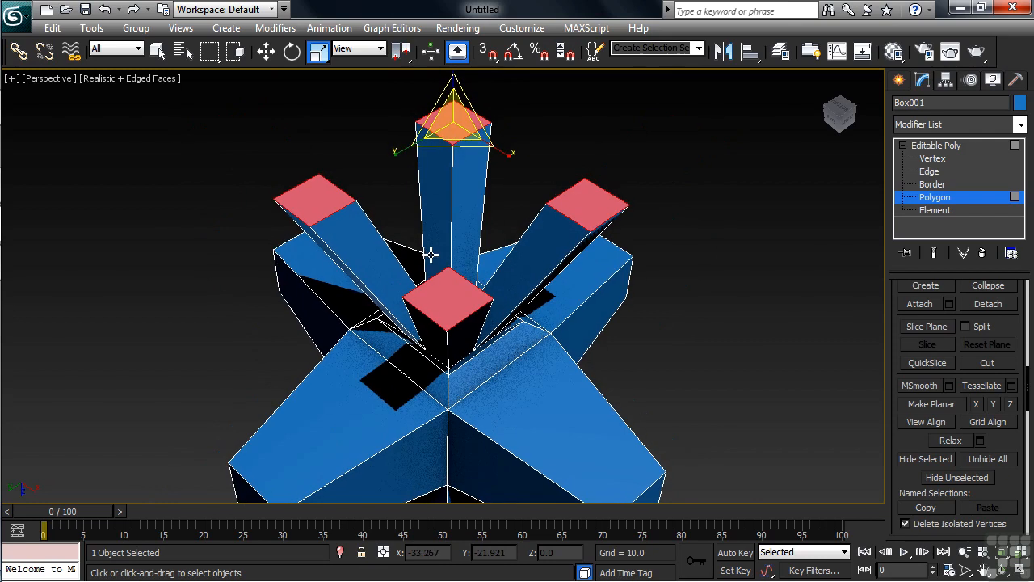
left_click_drag(453, 125, 440, 262)
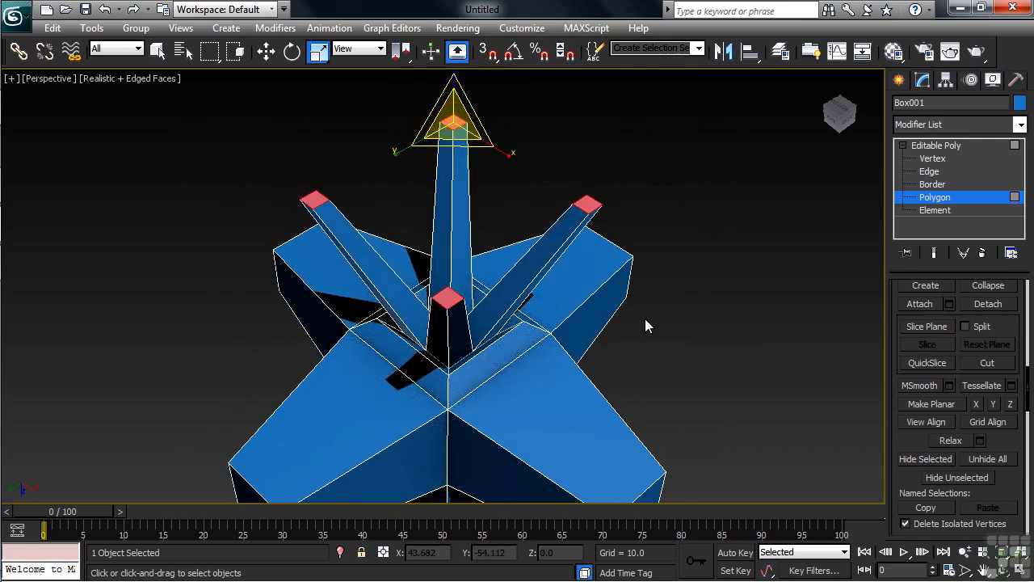
left_click(646, 320)
- At Vertex level, select the 16 vertices of the upper arm section and move them up to a Z of about 117
middle_click_drag(584, 293, 493, 358, "alt")
middle_click_drag(657, 365, 639, 340, "alt")
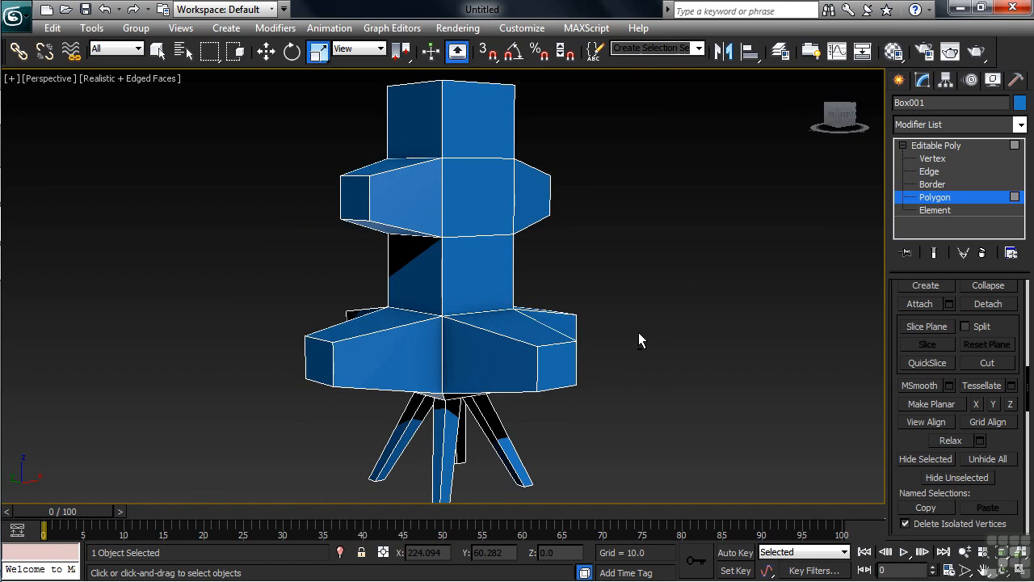
left_click(932, 159)
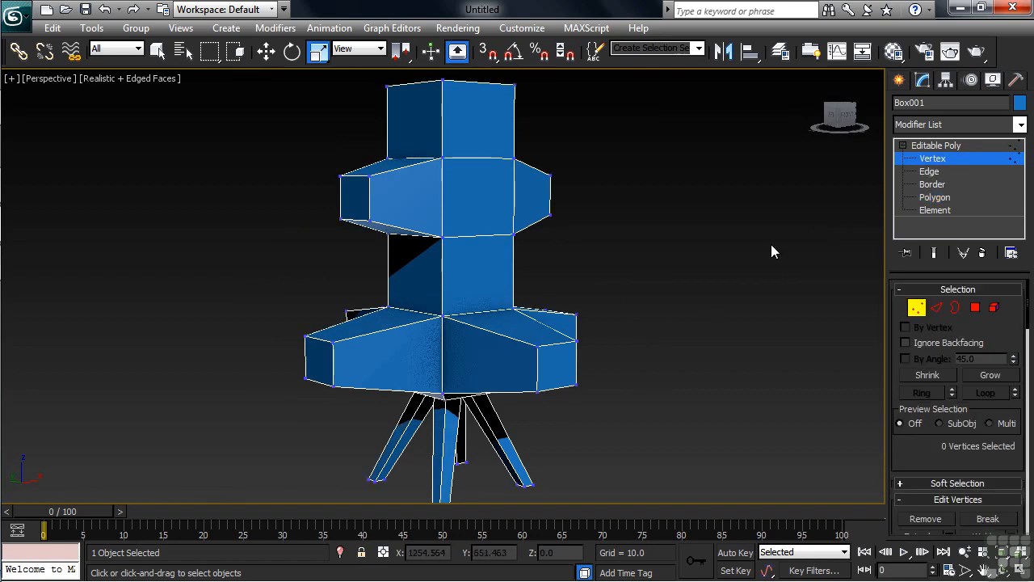
middle_click_drag(639, 292, 577, 279, "alt")
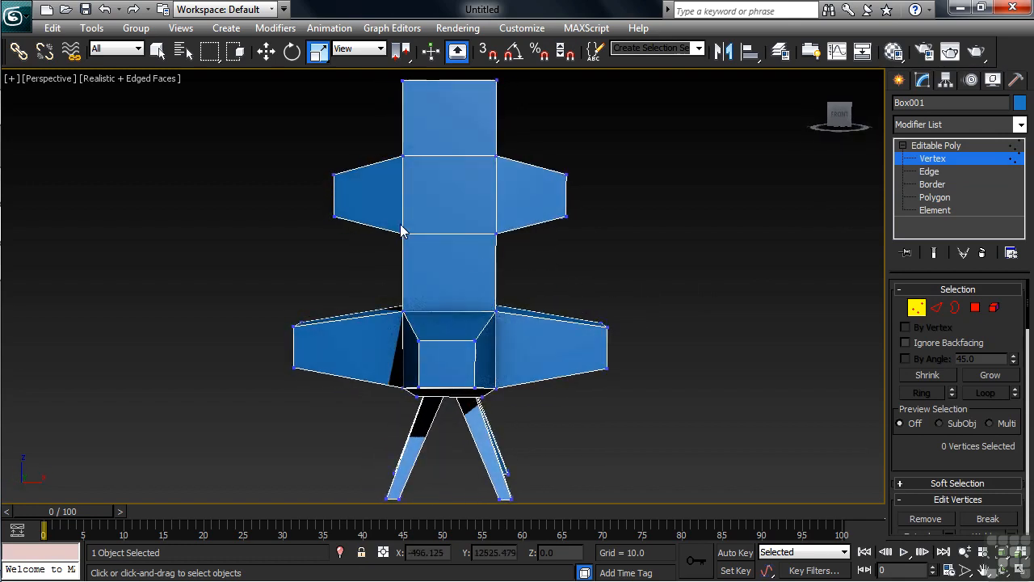
left_click_drag(281, 134, 621, 259)
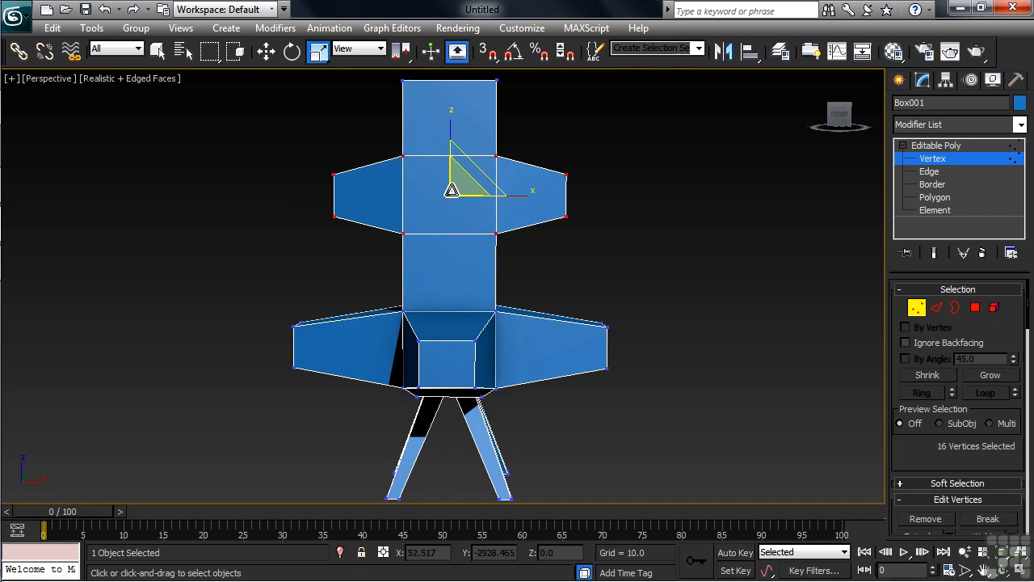
right_click(447, 227)
left_click(467, 245)
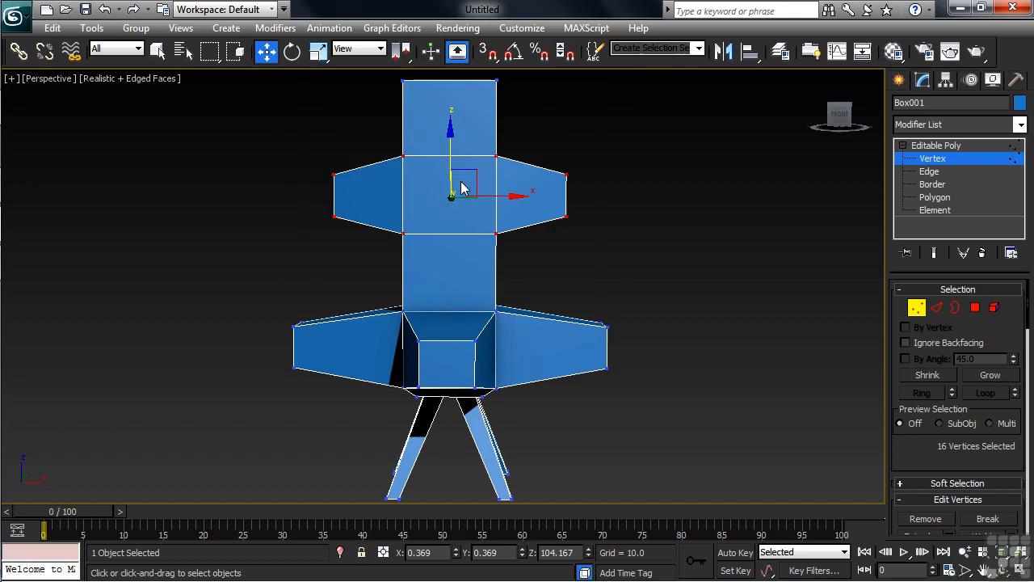
left_click_drag(450, 142, 450, 129)
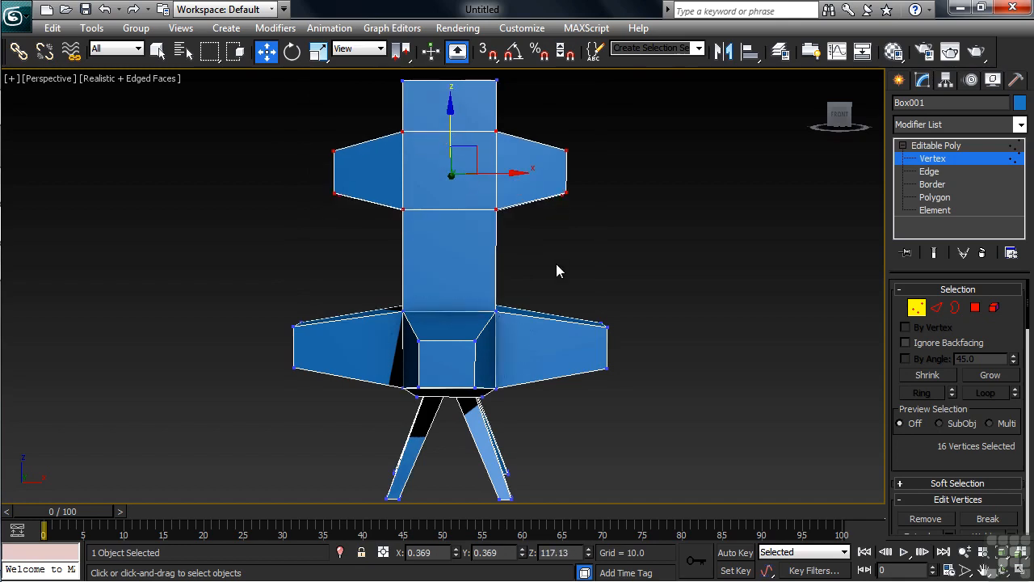
middle_click_drag(554, 264, 603, 281, "alt")
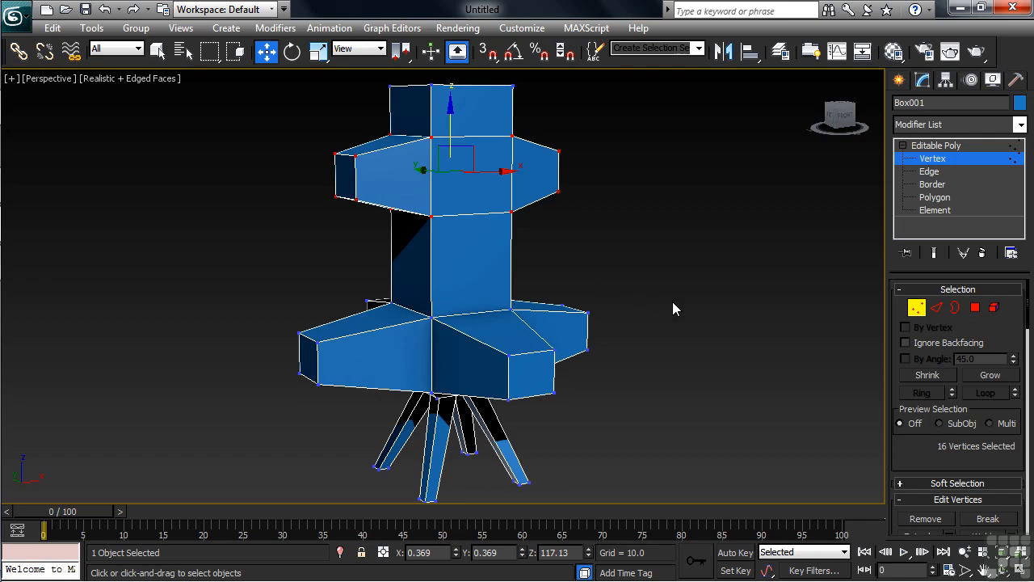
- Switch the sub-object level through Edge, Border, Polygon and Element, and return to Polygon
left_click(937, 313)
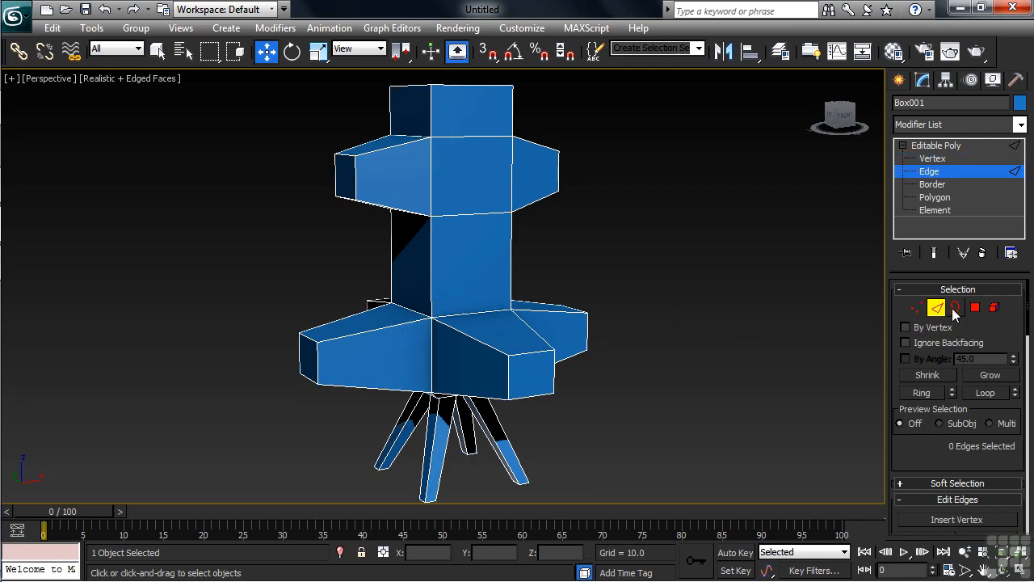
left_click(956, 311)
left_click(975, 309)
left_click(994, 310)
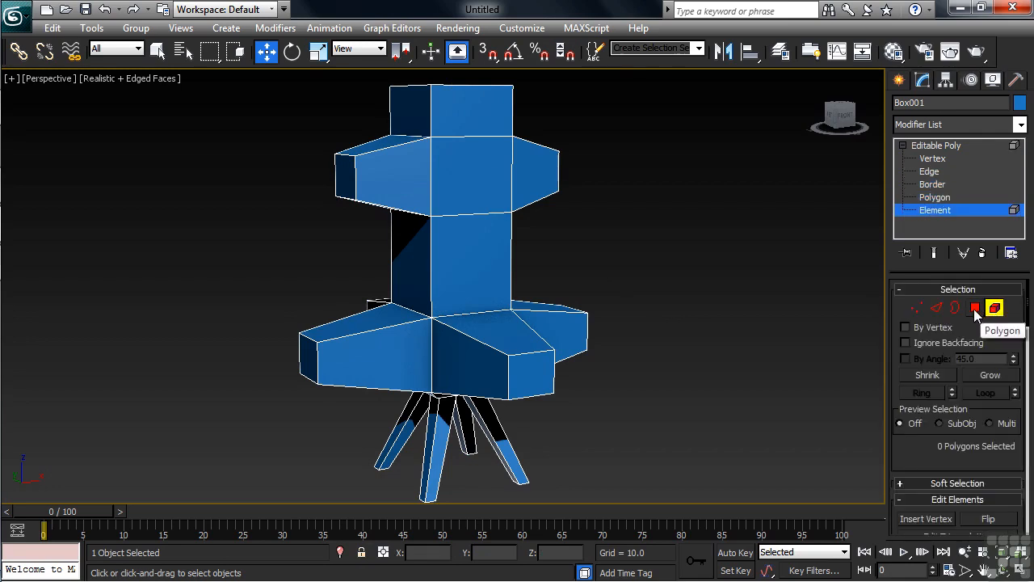
left_click(975, 309)
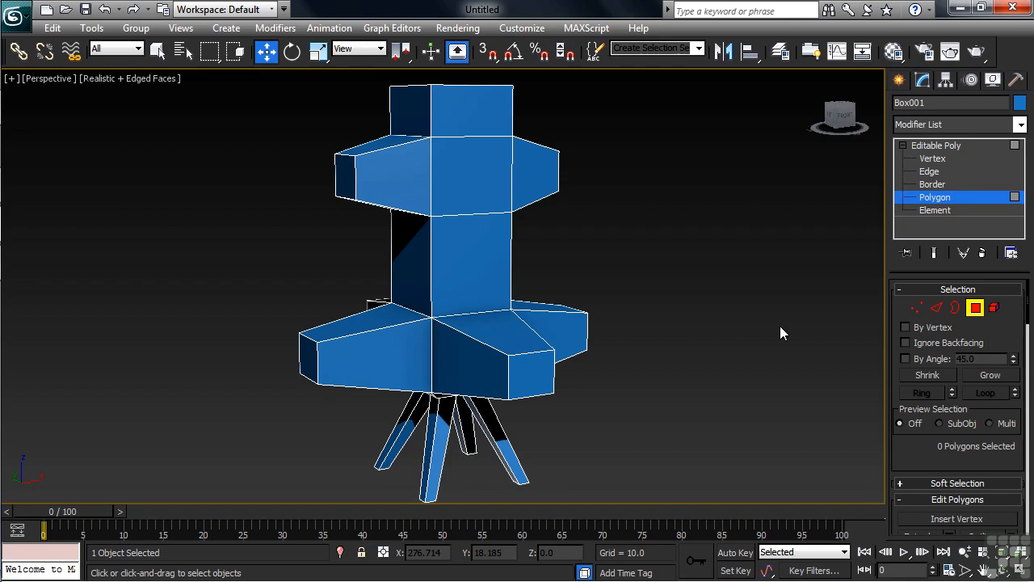
- Cycle the sub-object level in order through Vertex, Edge, Border and Polygon, ending at Element
key("1")
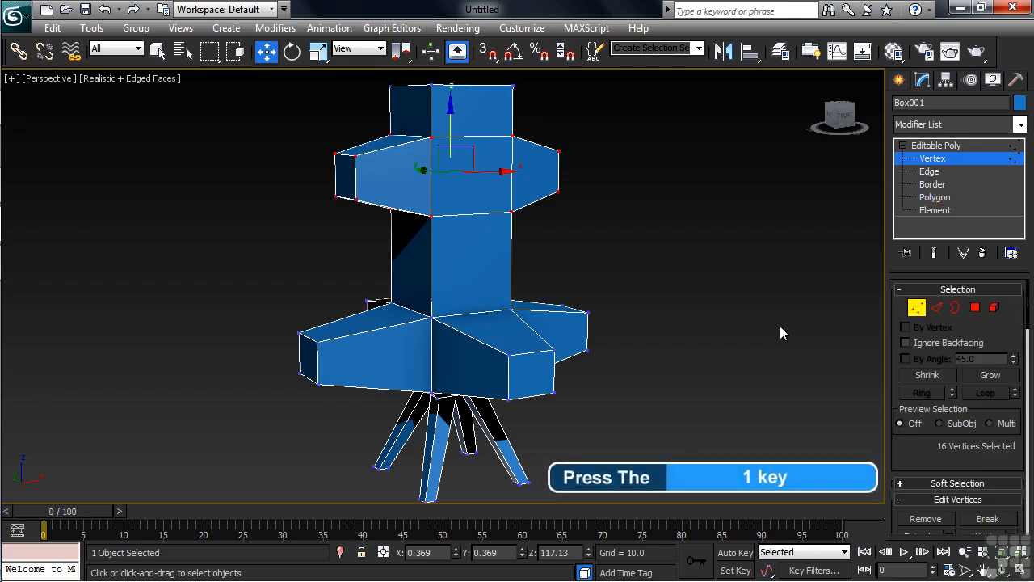
key("2")
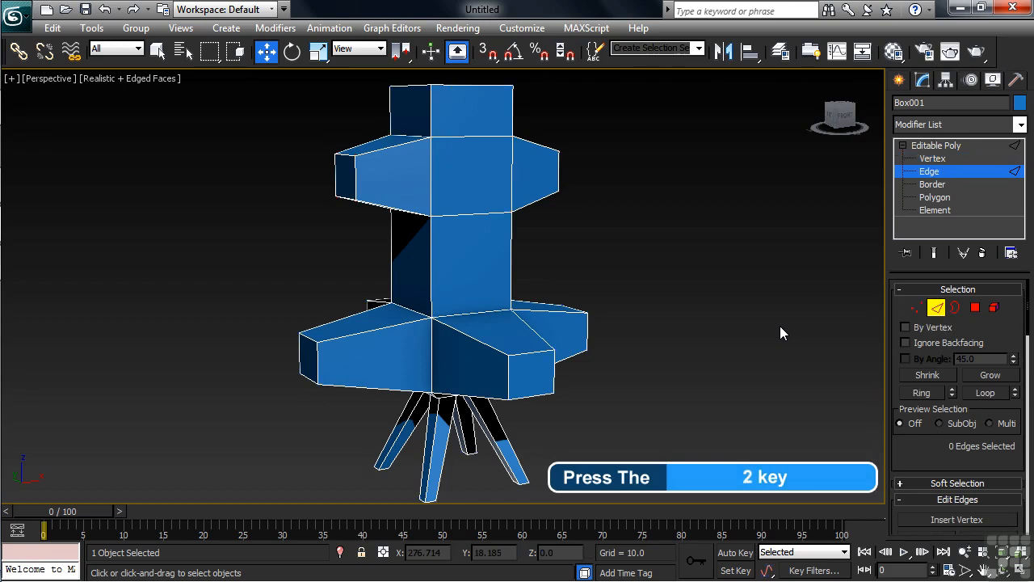
key("3")
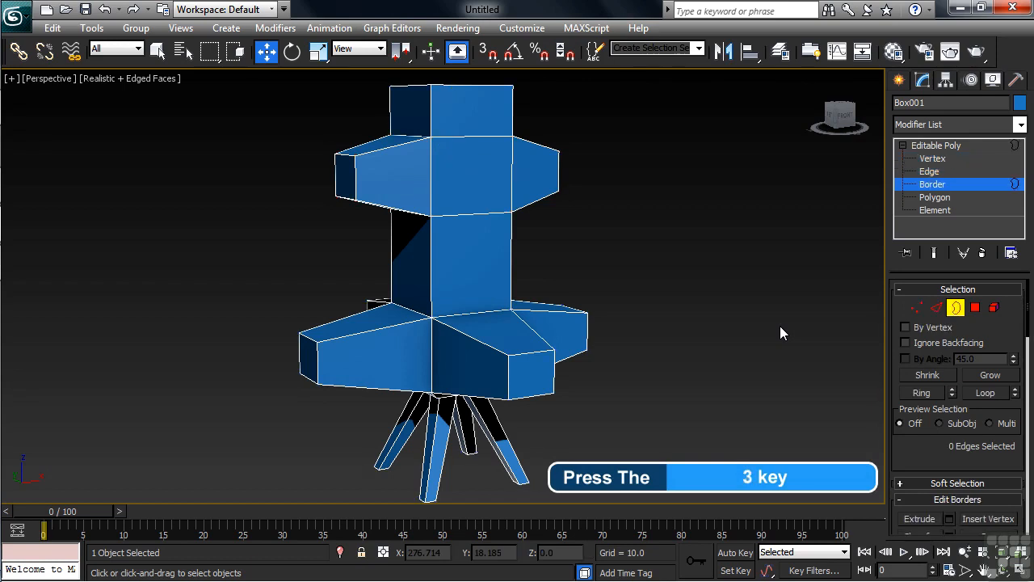
key("4")
key("5")
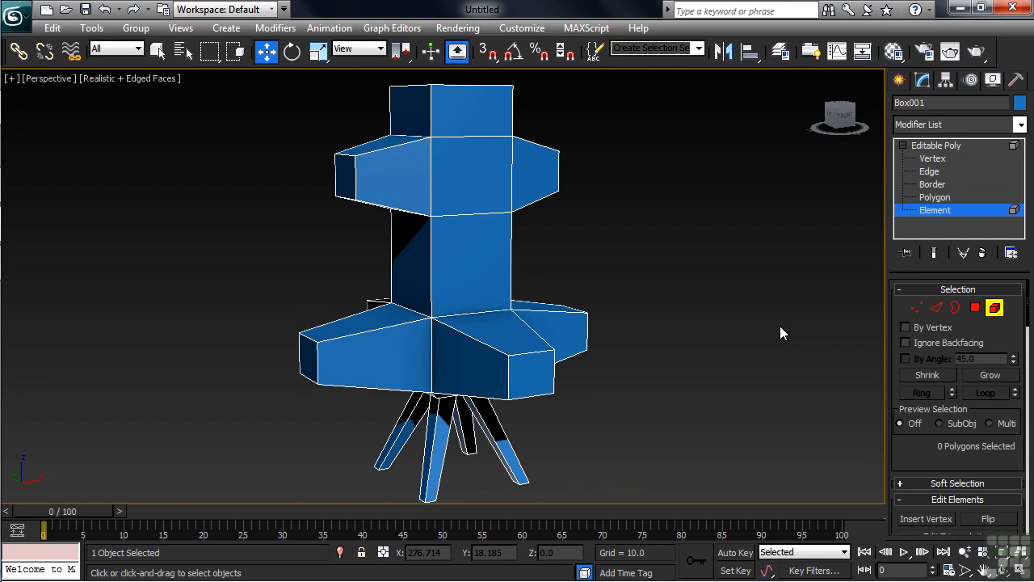
- At Polygon level, select the four side polygons of the middle section and bevel them by Local Normal with height -10.401 and outline -9.159
right_click(650, 271)
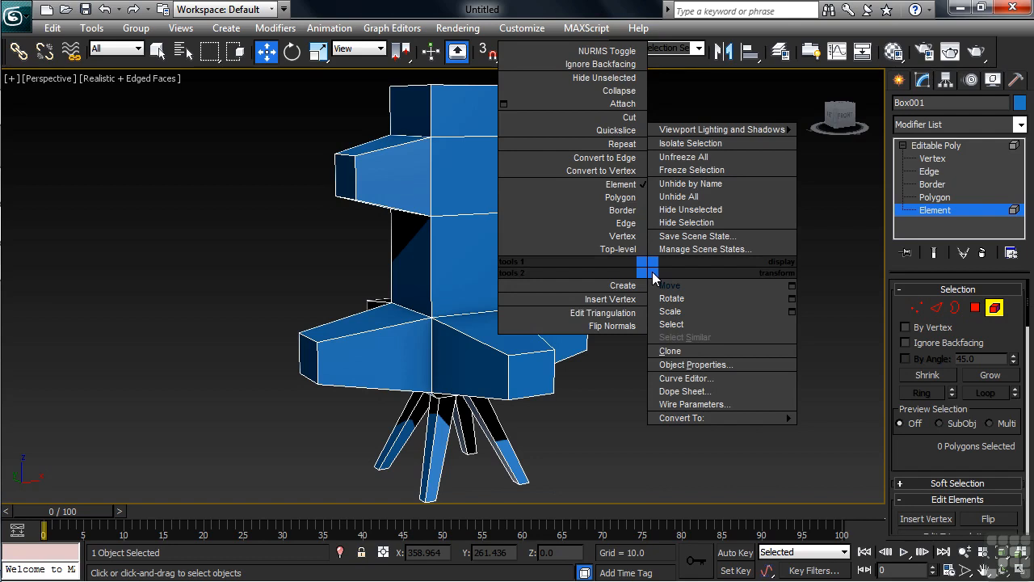
left_click(621, 198)
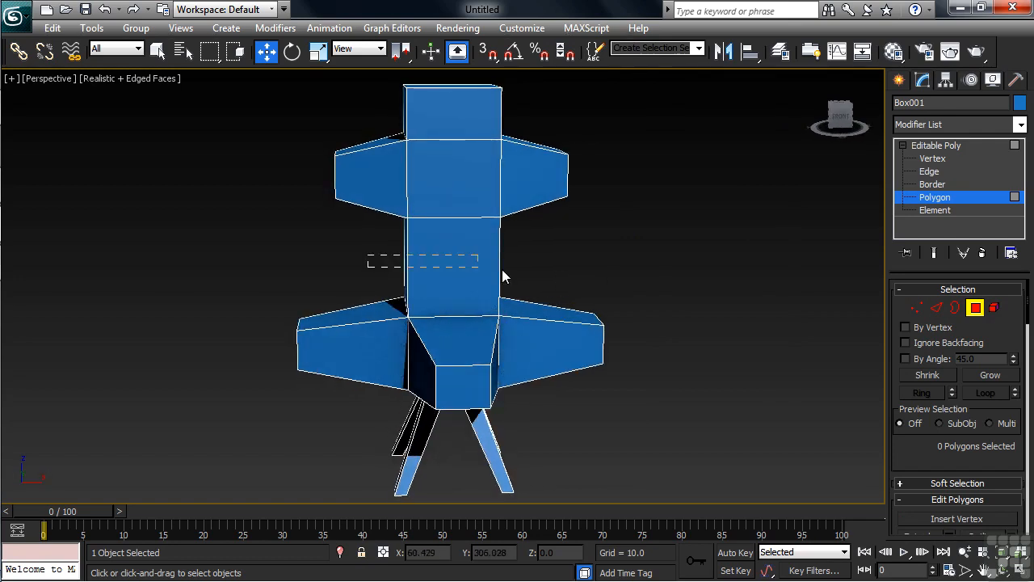
left_click_drag(386, 261, 536, 277)
middle_click_drag(536, 277, 504, 273, "alt")
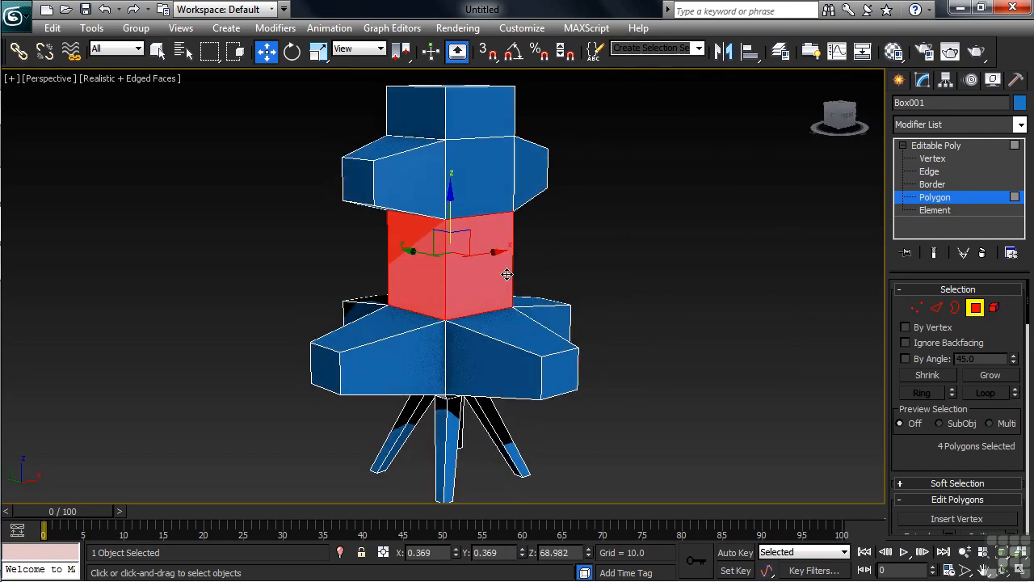
left_click_drag(913, 451, 913, 436)
scroll(915, 428, "down", 5)
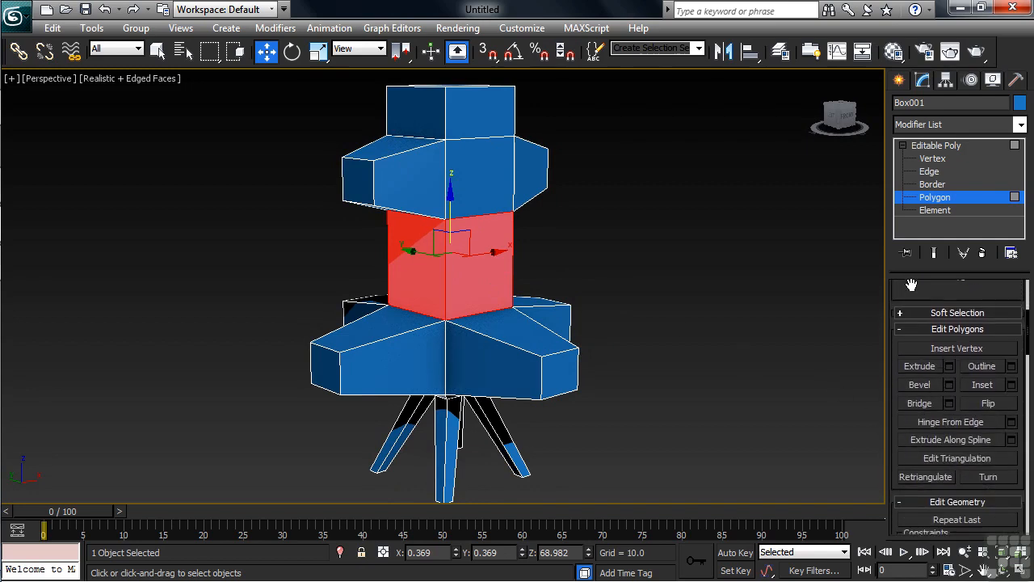
left_click(950, 385)
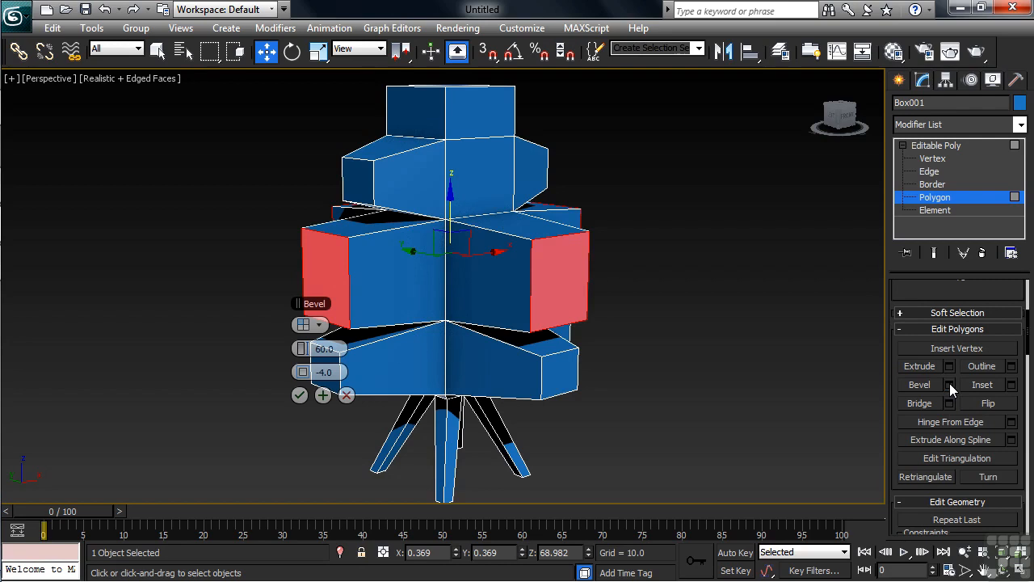
left_click(311, 324)
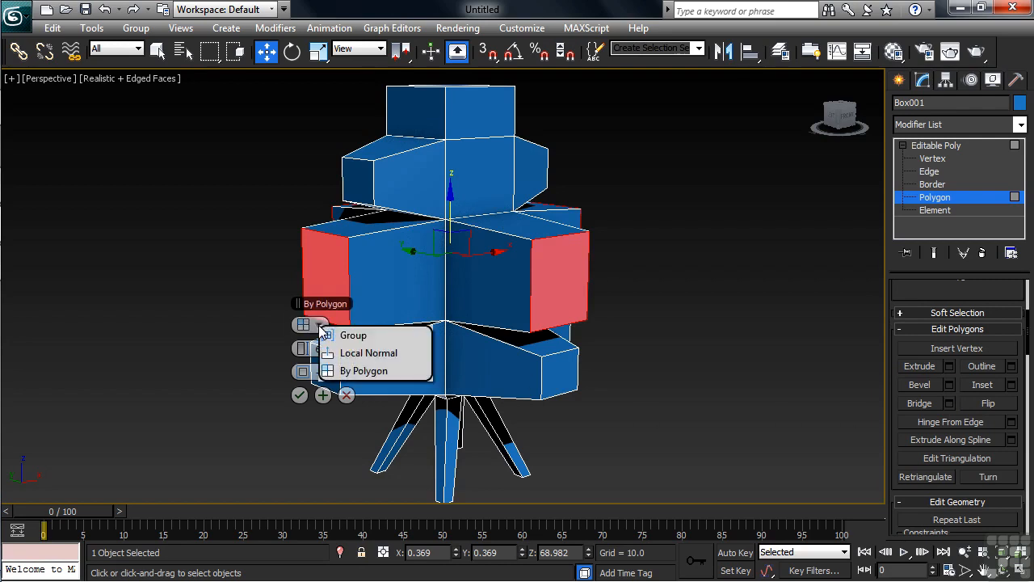
left_click(367, 354)
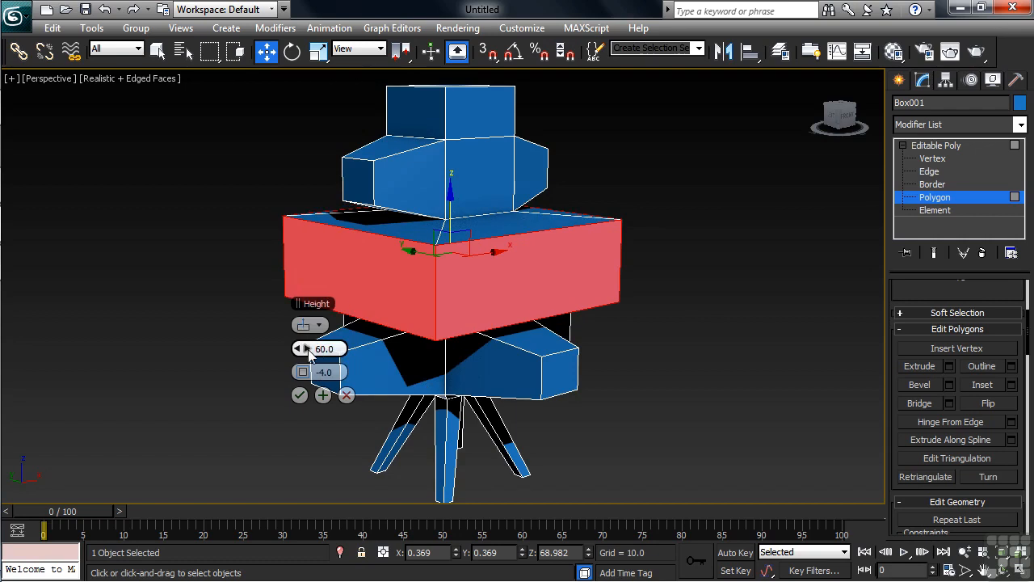
left_click_drag(309, 353, 965, 355)
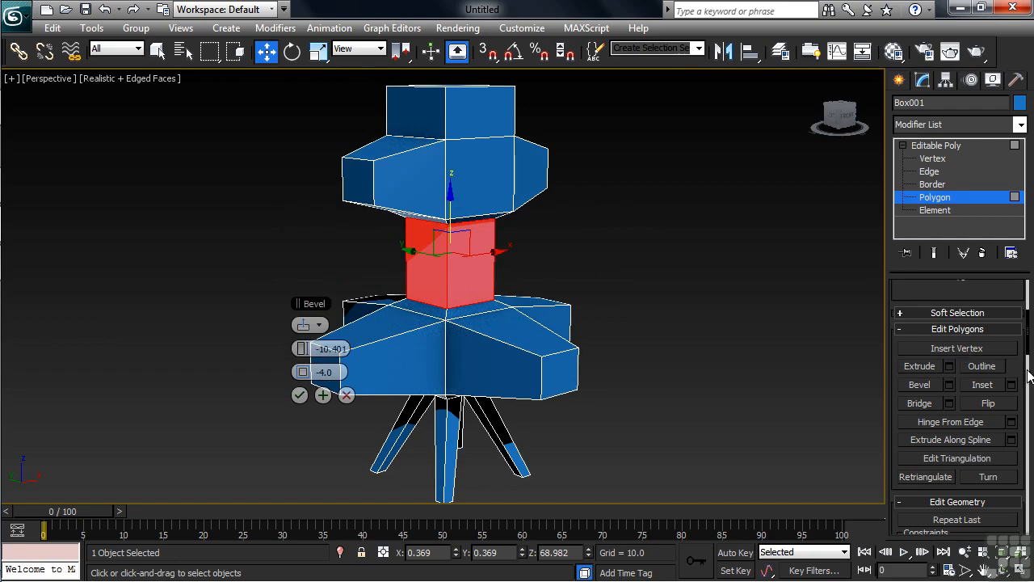
left_click_drag(304, 371, 280, 373)
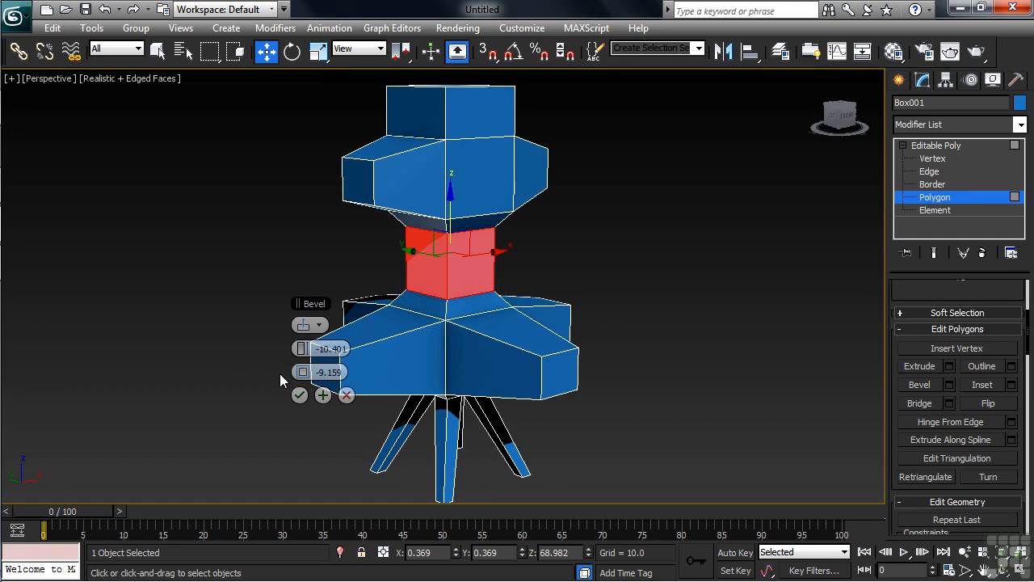
left_click(323, 395)
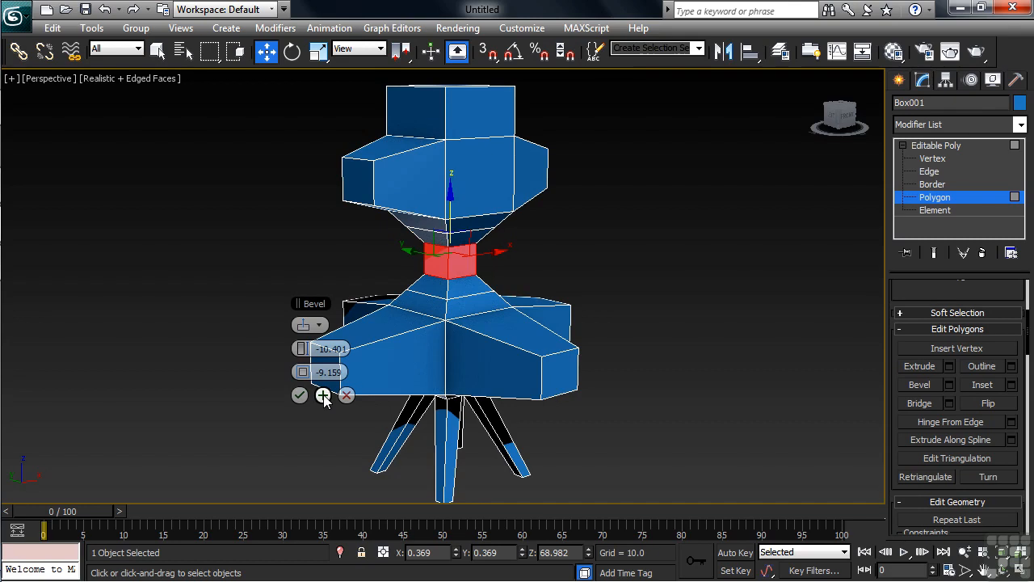
- Bevel the same middle polygons outward again with height 11.903 and outline about -16.29 to form a thin ridge
left_click_drag(310, 348, 423, 350)
left_click_drag(297, 371, 267, 371)
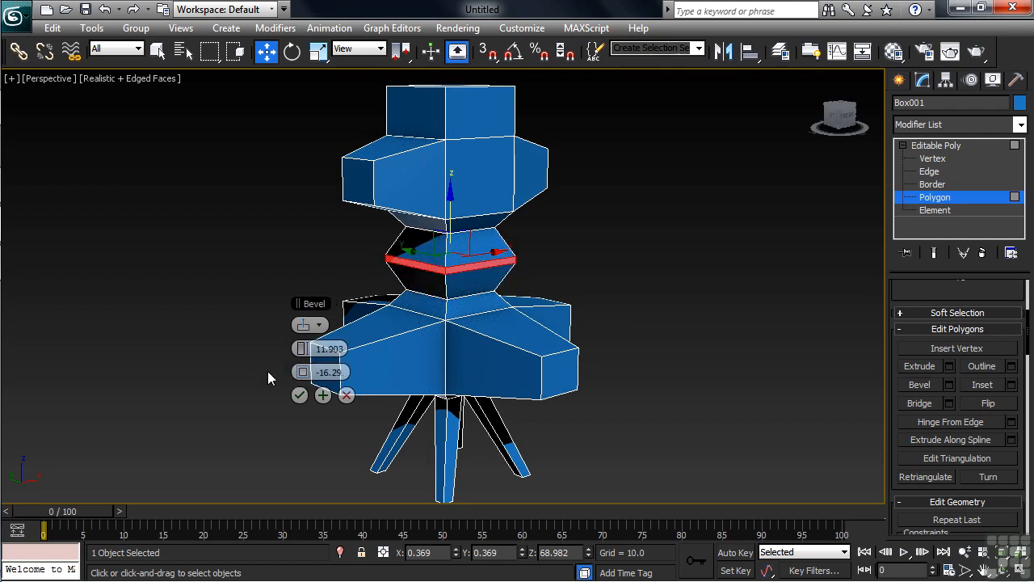
left_click(299, 395)
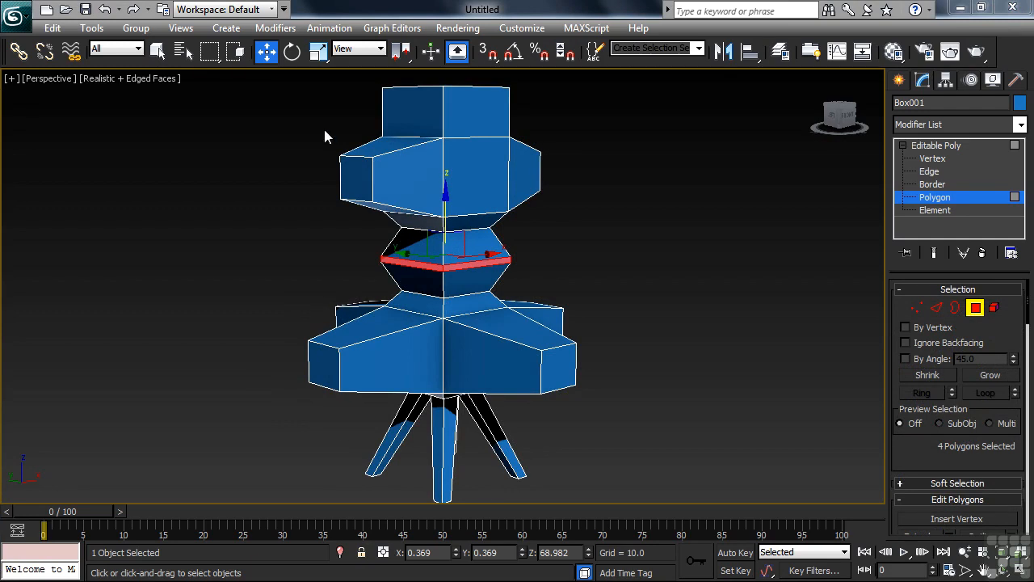
- Select the four side polygons of the topmost block and extrude them by Local Normal with a height of 40
left_click_drag(336, 116, 510, 122)
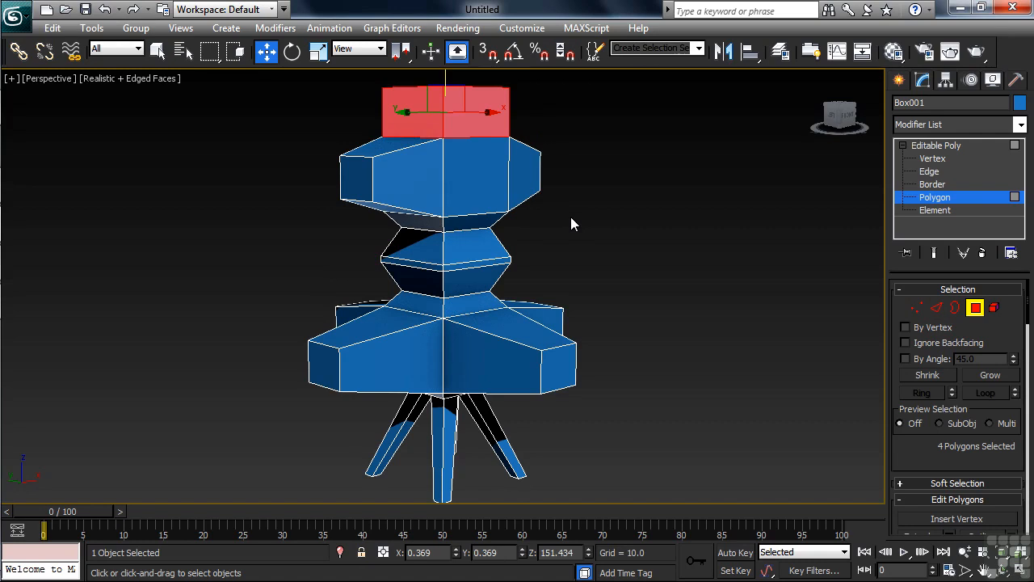
middle_click_drag(569, 229, 532, 337, "alt")
scroll(534, 337, "up", 5)
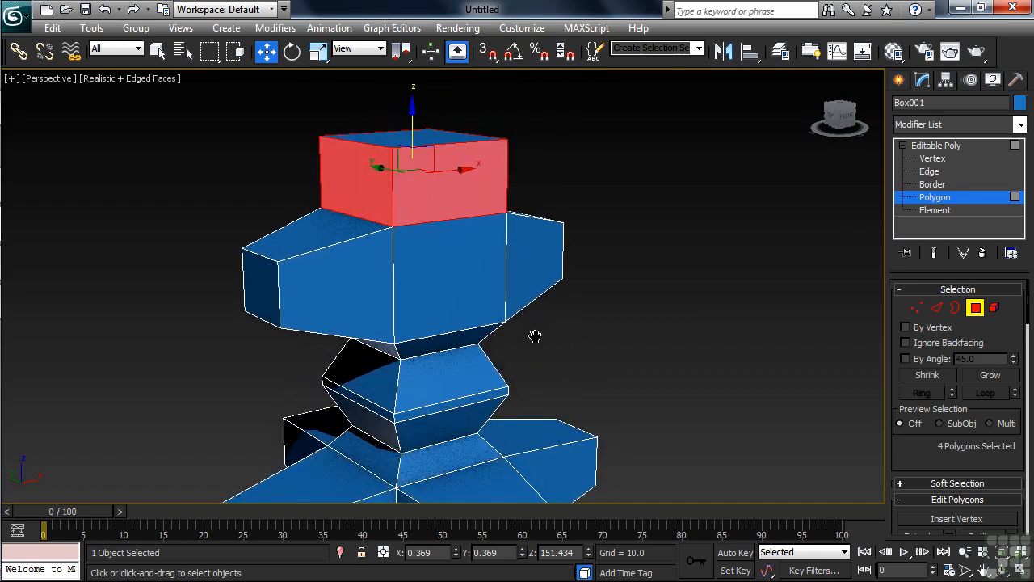
middle_click_drag(556, 399, 561, 422)
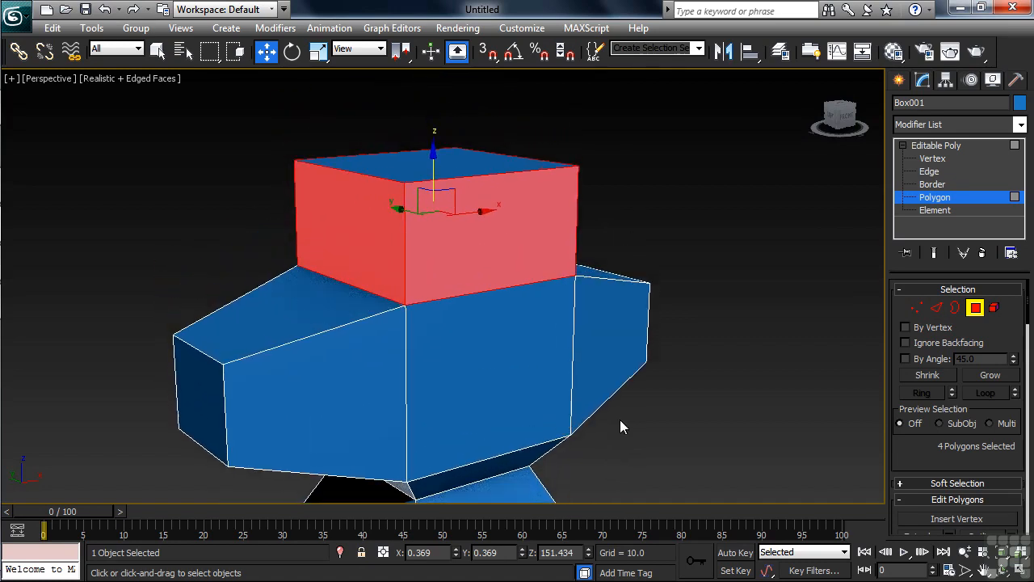
right_click(567, 263)
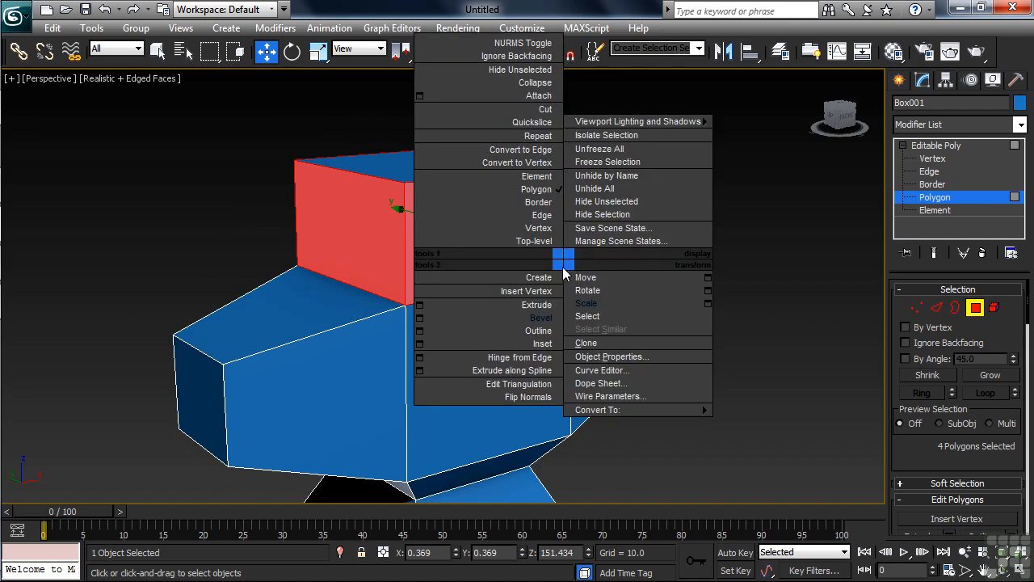
left_click(421, 305)
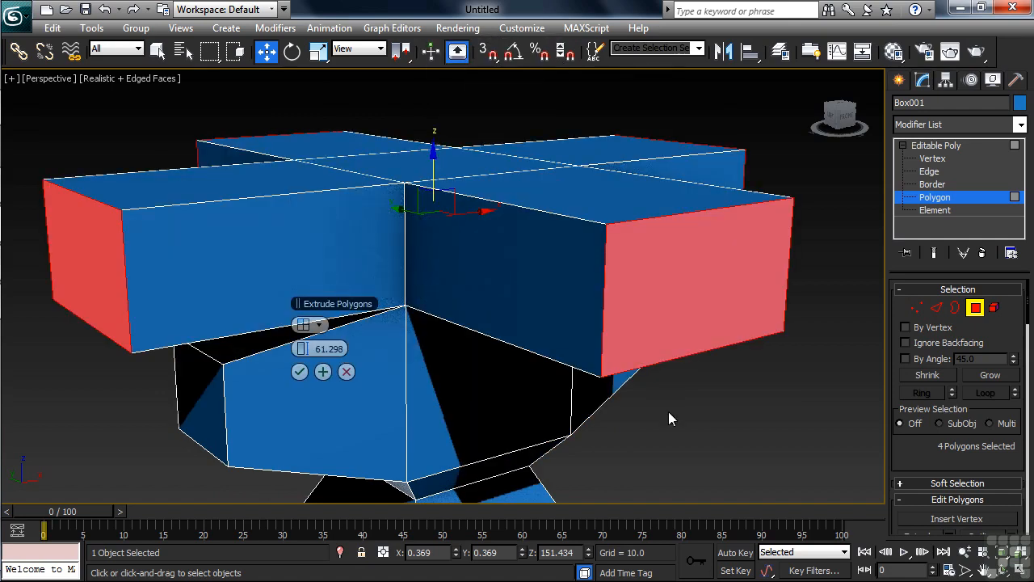
left_click(319, 324)
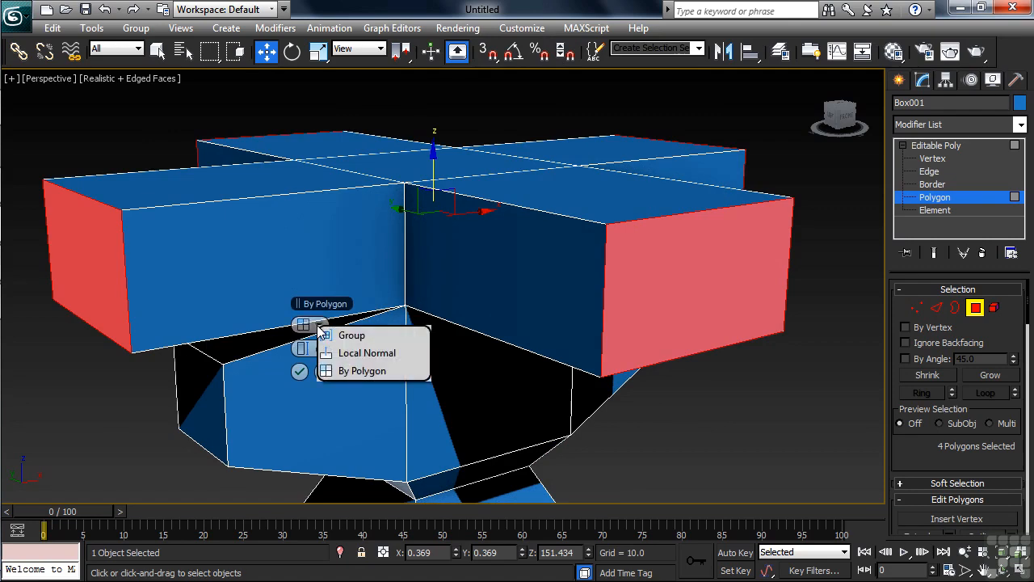
left_click(368, 353)
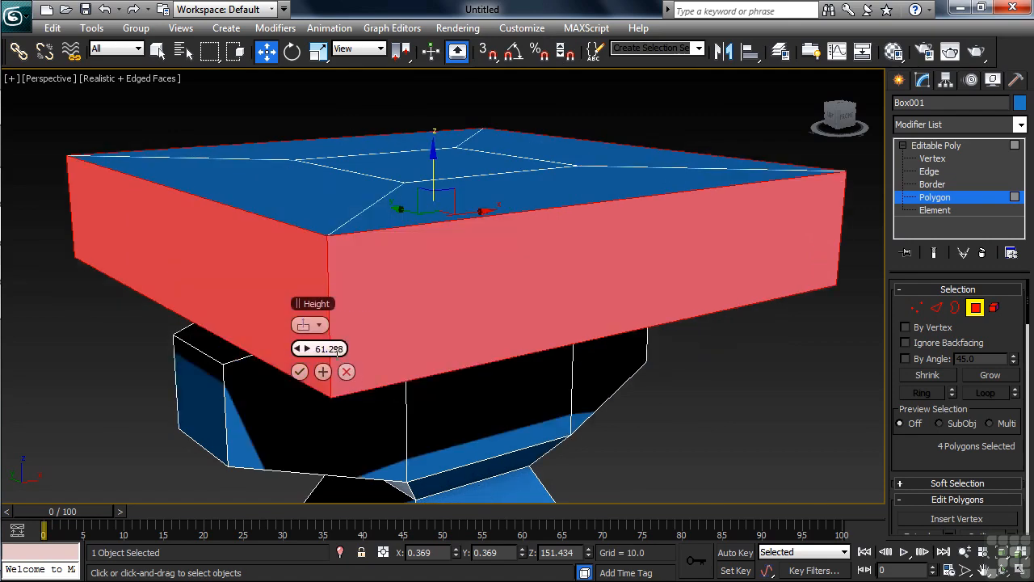
left_click(344, 348)
type("40")
key("Return")
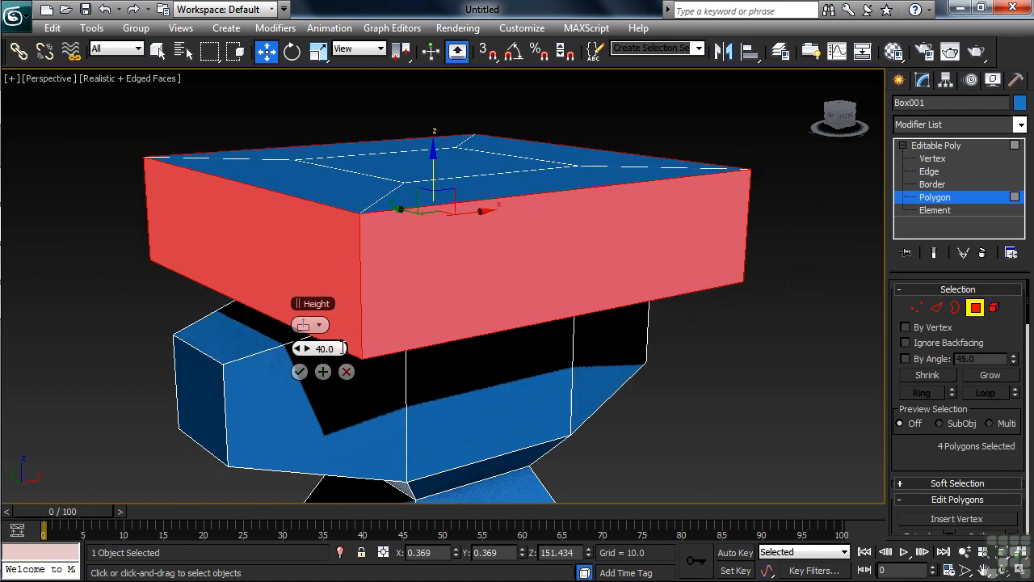
left_click(299, 371)
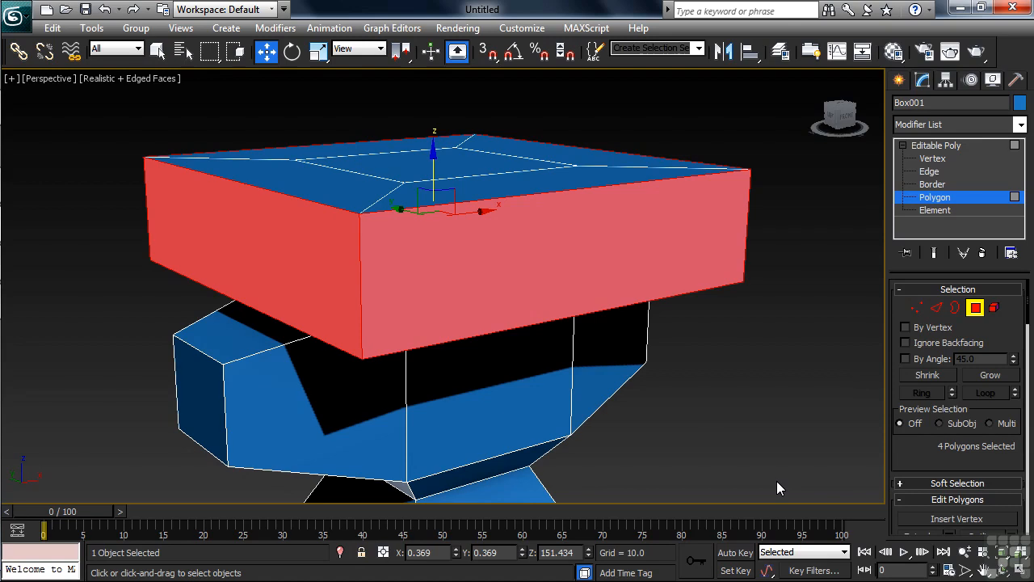
- At Edge level, select the four vertical corner edges of the top block and chamfer them twice in succession to round it to 16 sides
right_click(705, 420)
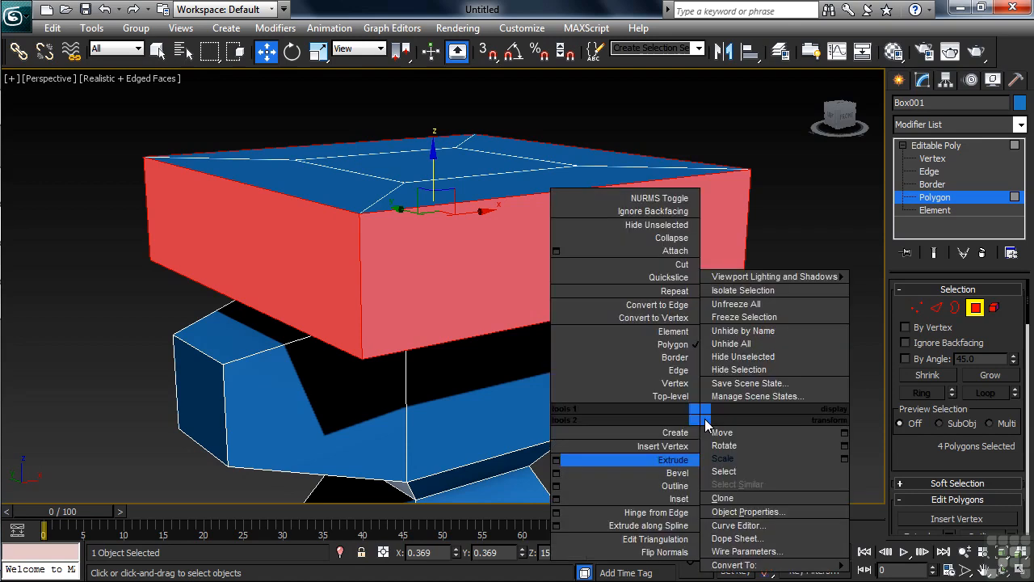
left_click(677, 371)
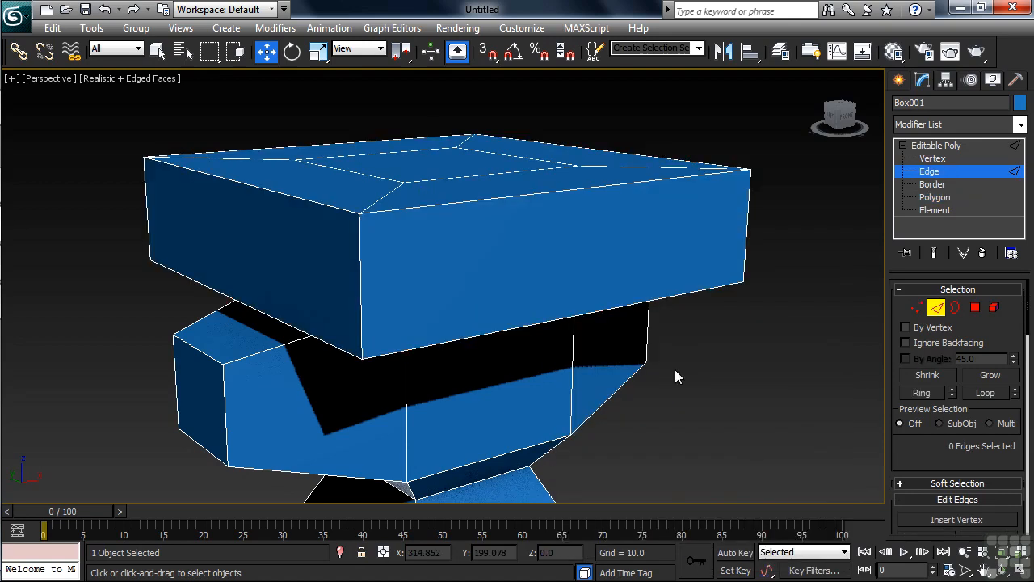
middle_click_drag(660, 396, 636, 392, "alt")
left_click_drag(137, 200, 777, 233)
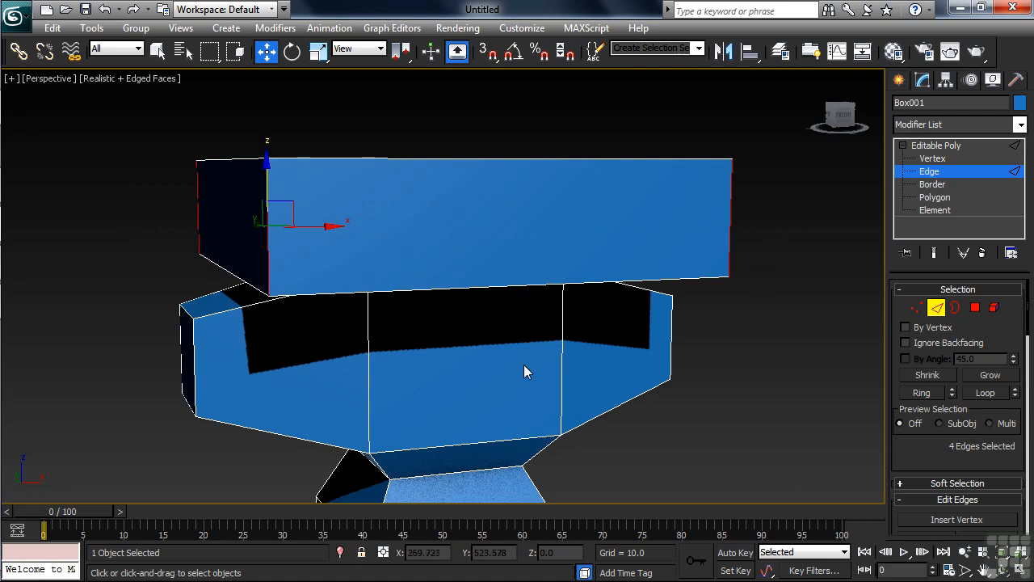
middle_click_drag(462, 339, 465, 408, "alt")
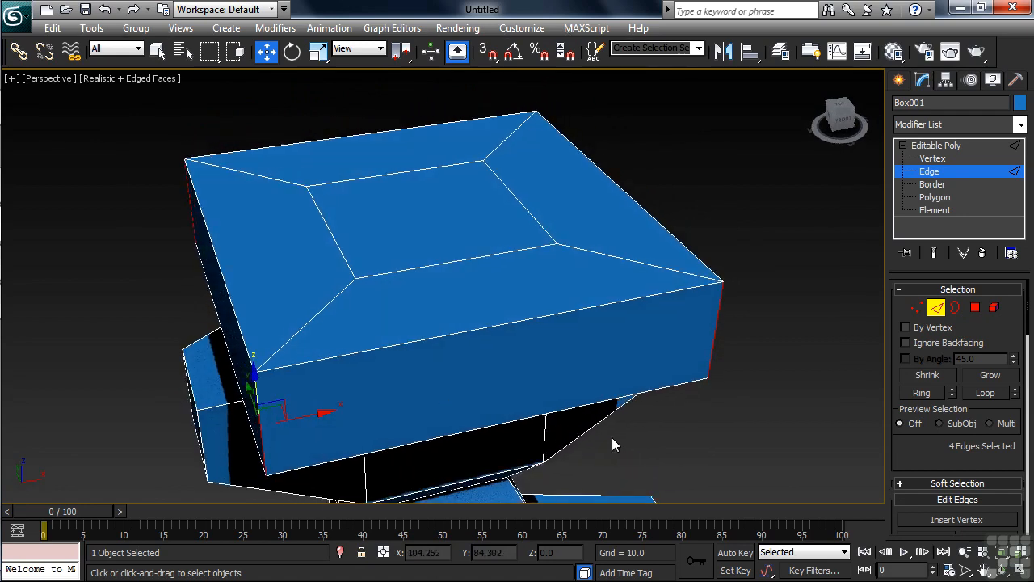
right_click(665, 439)
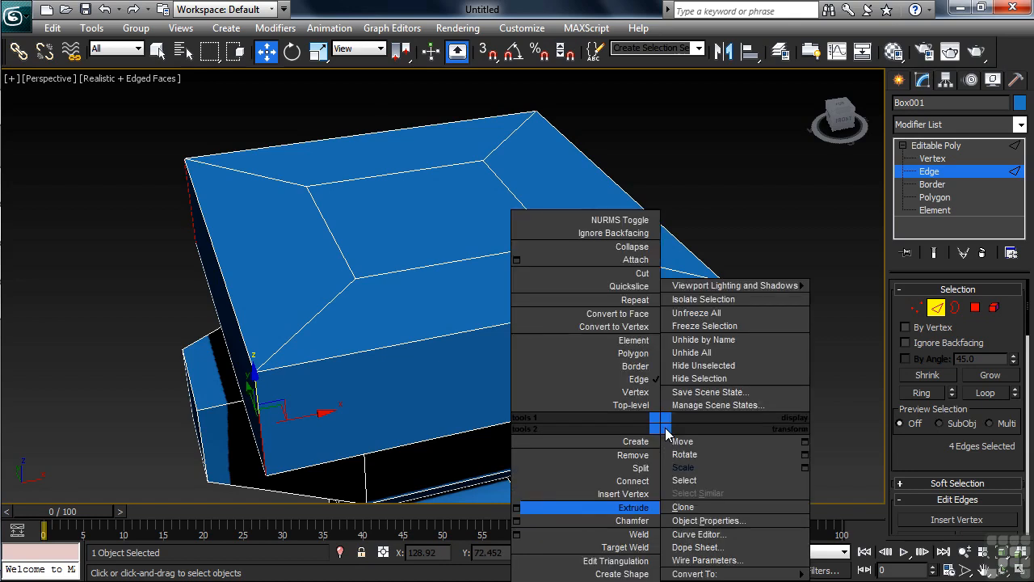
left_click(634, 522)
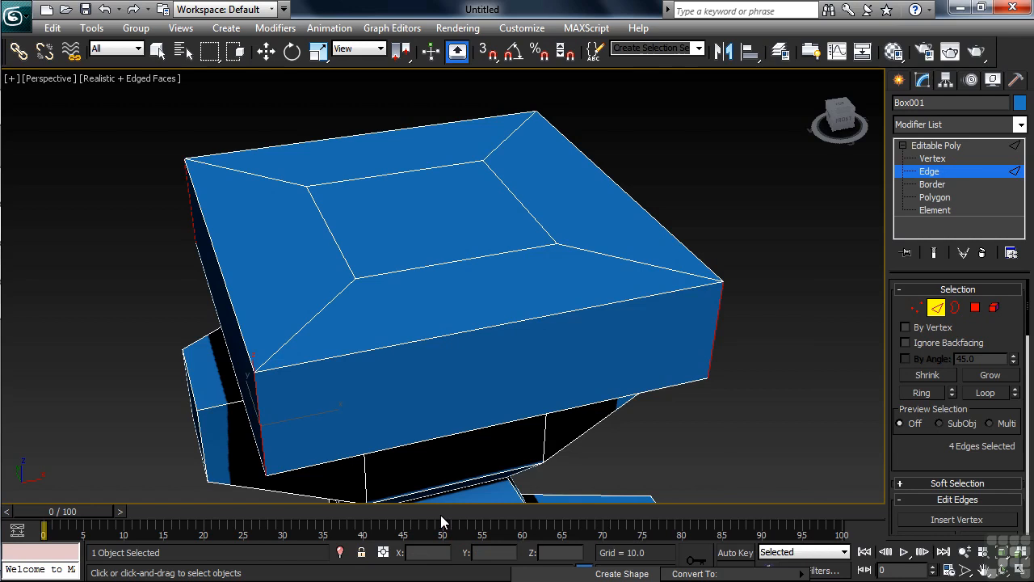
left_click_drag(261, 436, 379, 332)
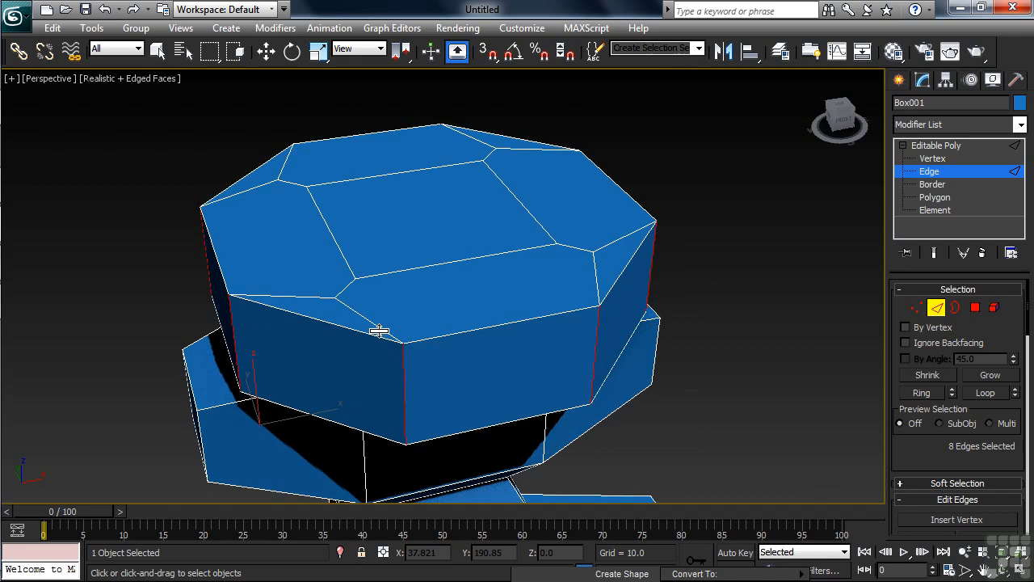
left_click_drag(404, 423, 464, 407)
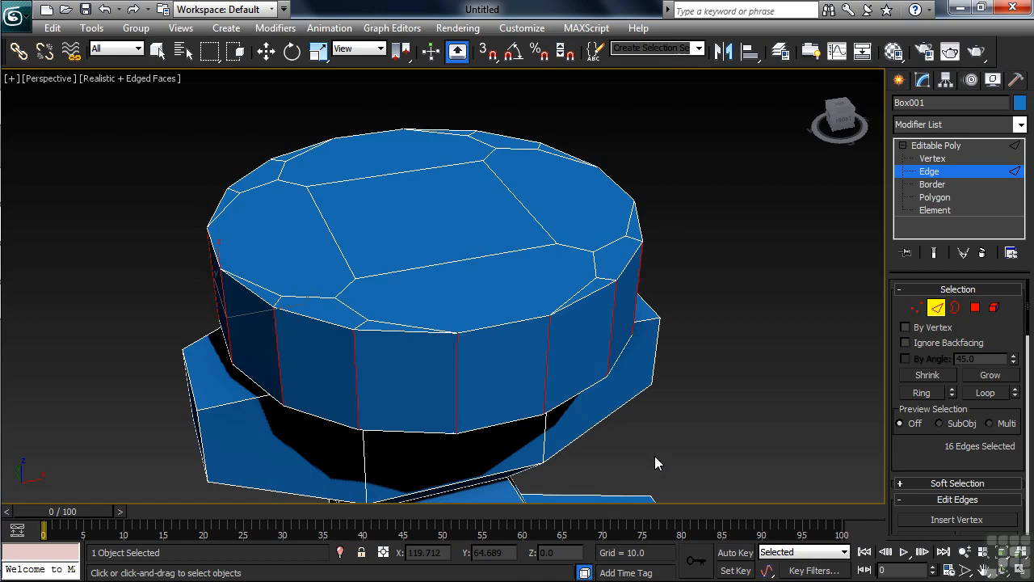
- Turn on window selection, select all 17 polygons of the rounded block's top cap at Polygon level, and delete them
left_click(236, 53)
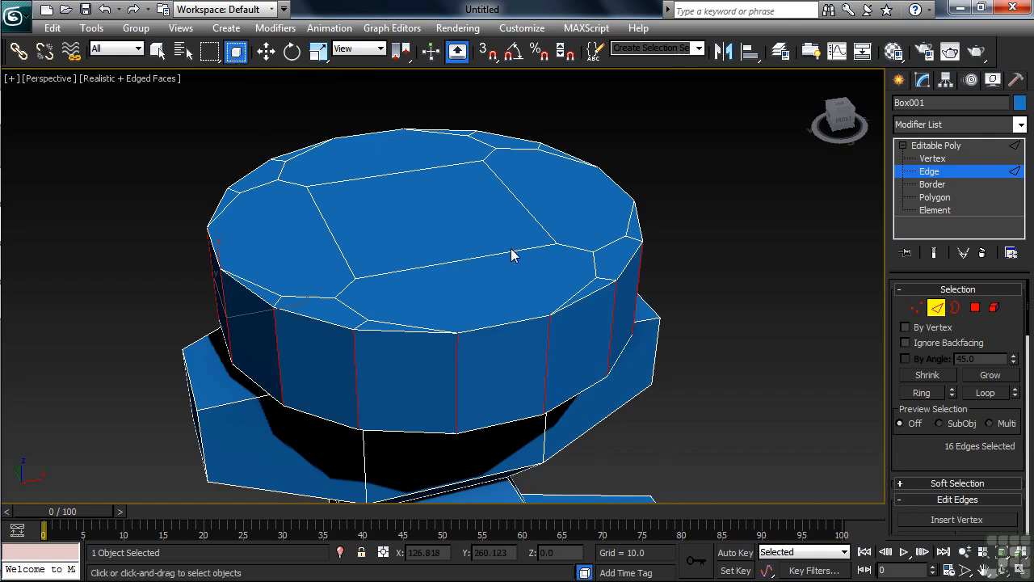
middle_click_drag(539, 338, 531, 298, "alt")
key("w")
right_click(456, 277)
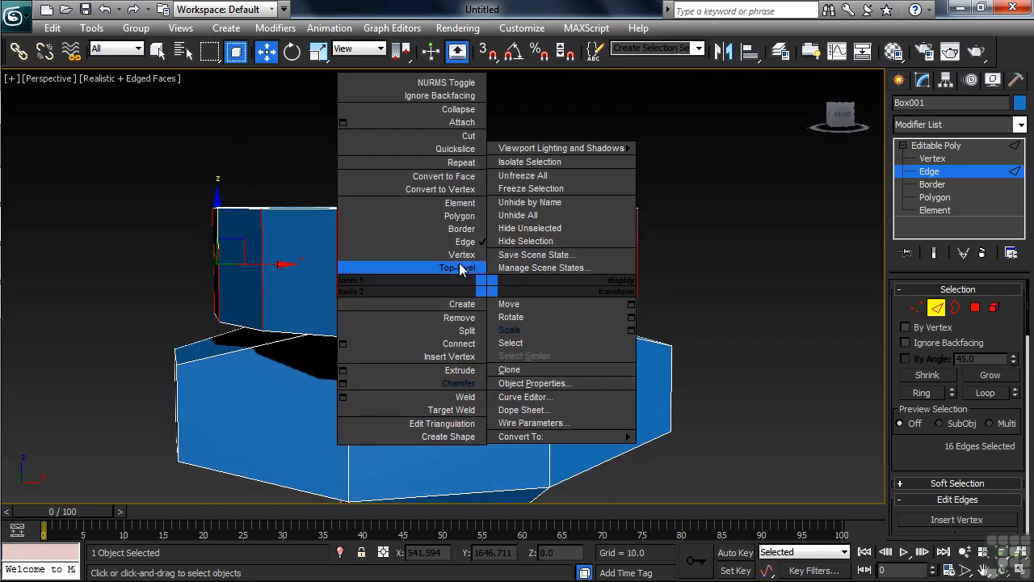
left_click(418, 215)
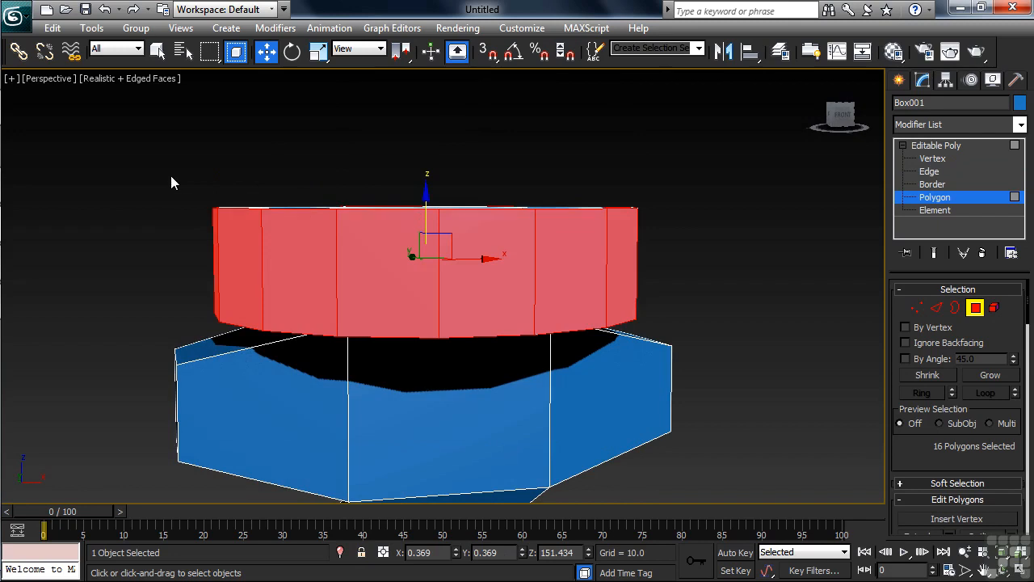
left_click_drag(684, 235, 683, 235)
middle_click_drag(619, 302, 514, 363, "alt")
scroll(514, 363, "up", 4)
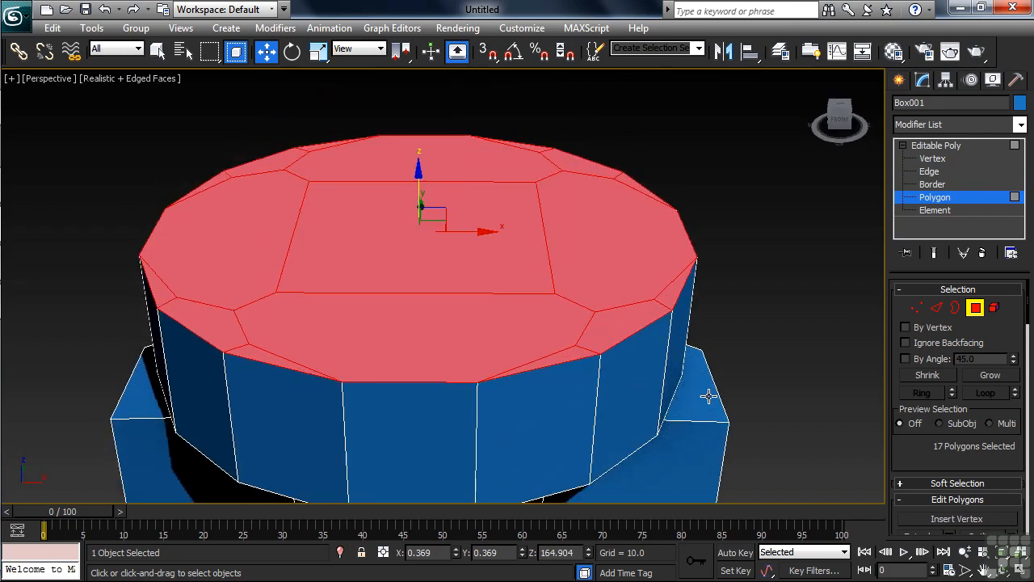
key("Delete")
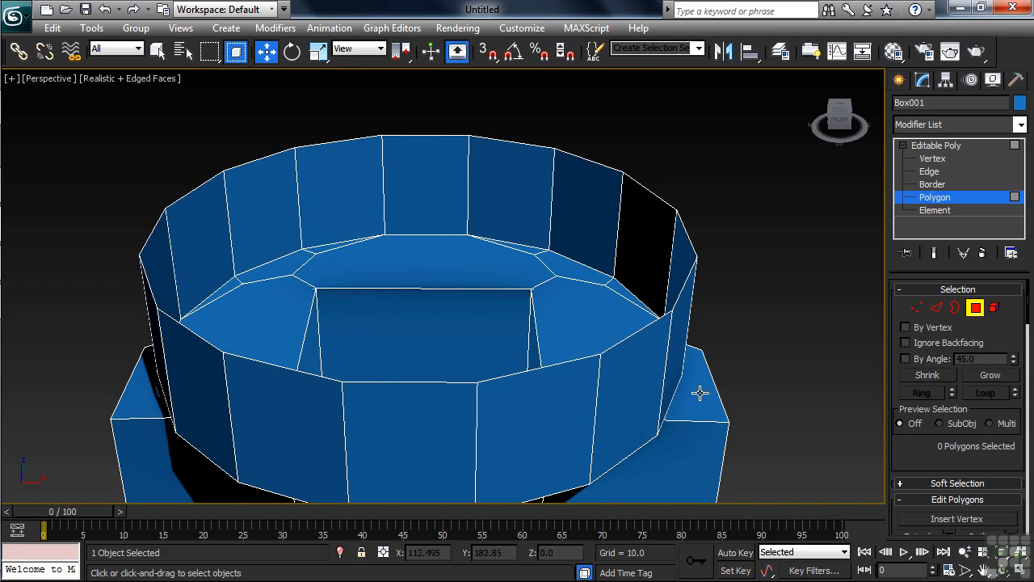
- At Border level, select the open top rim of the rounded block and cap it
left_click(933, 184)
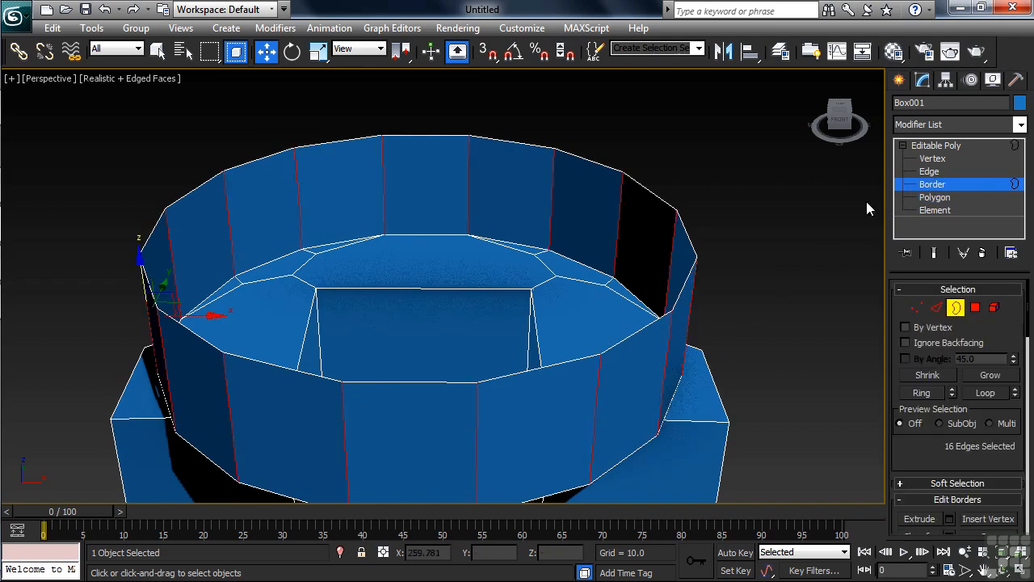
left_click(688, 237)
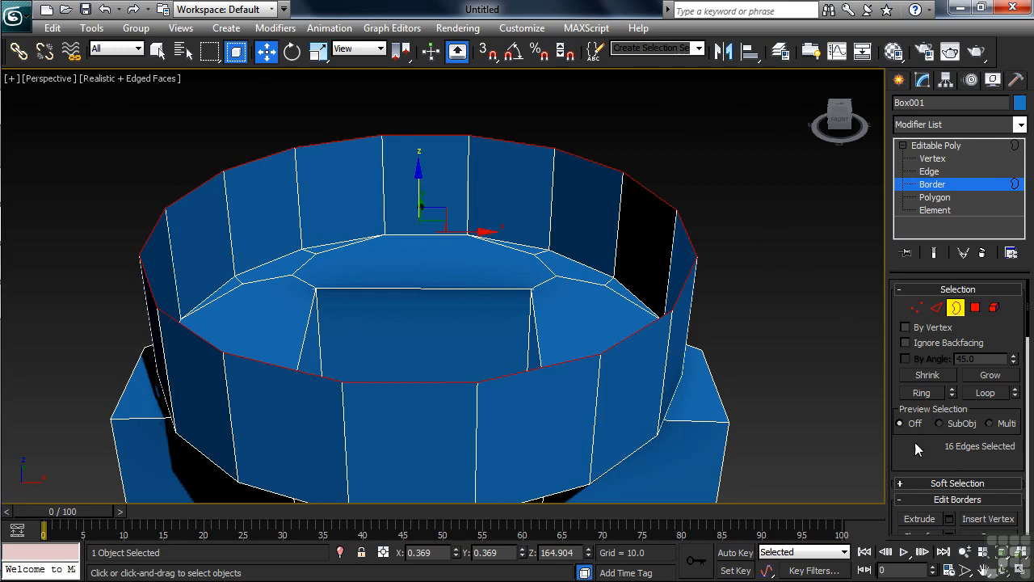
left_click_drag(919, 452, 918, 303)
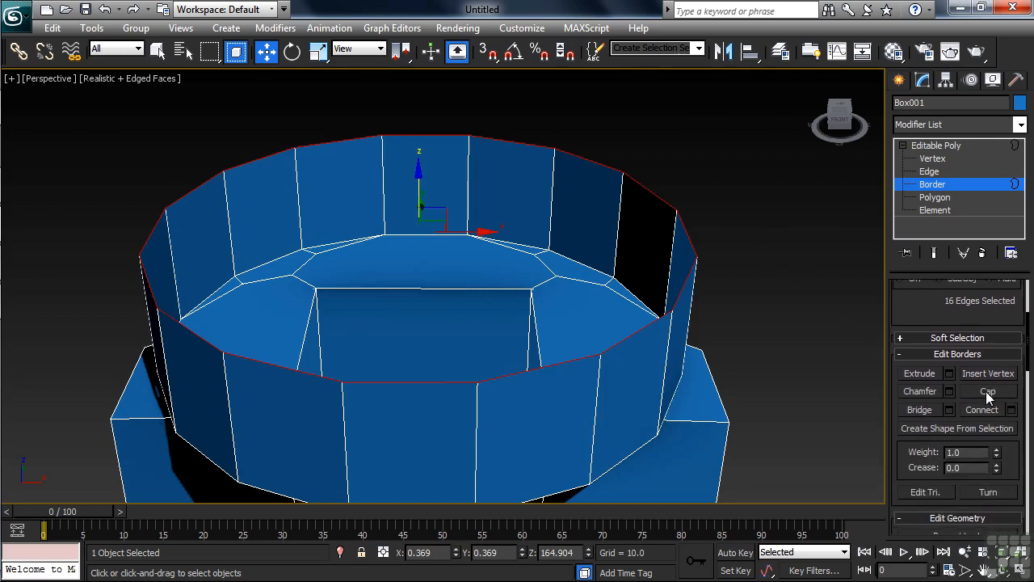
left_click(986, 391)
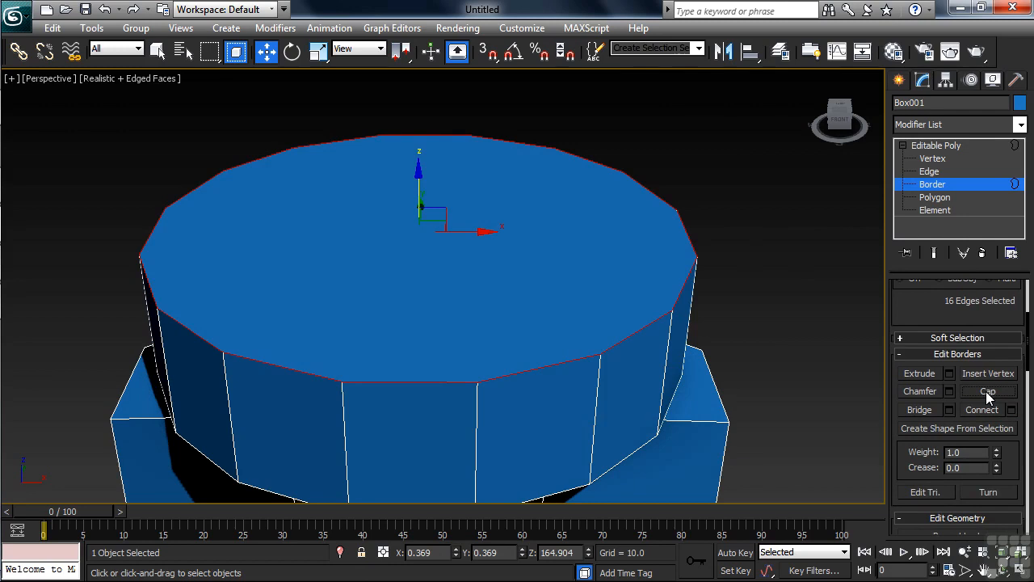
- At Polygon level, select the new top cap of the rounded block and inset it to about half its width
left_click(938, 199)
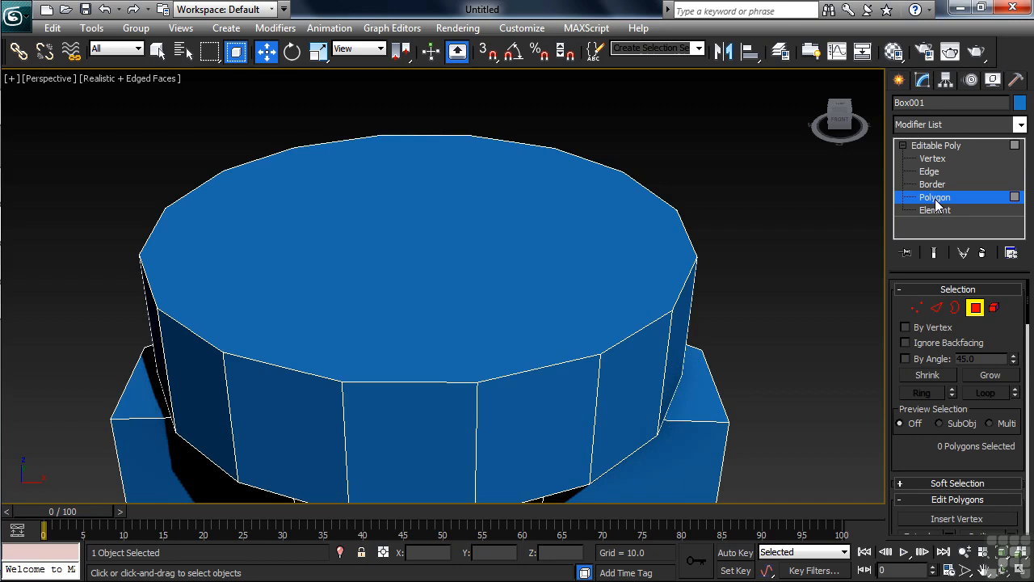
left_click(556, 273)
right_click(553, 269)
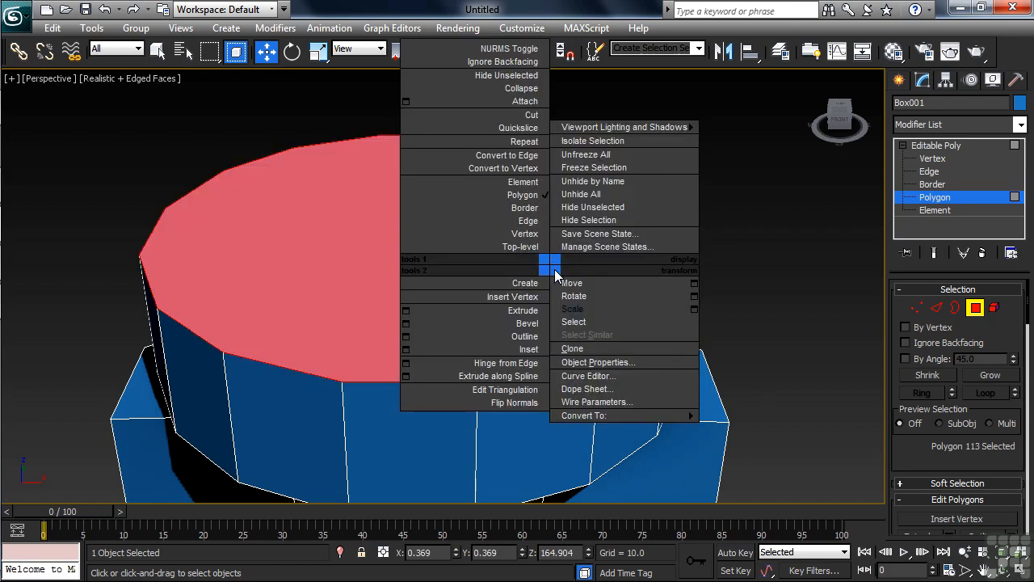
left_click(530, 349)
left_click_drag(483, 338, 549, 215)
- Bevel the inset cap polygon upward to about Z 209.8 while narrowing its outline to form a tapered cone
middle_click_drag(448, 302, 443, 373, "alt")
key("w")
right_click(443, 372)
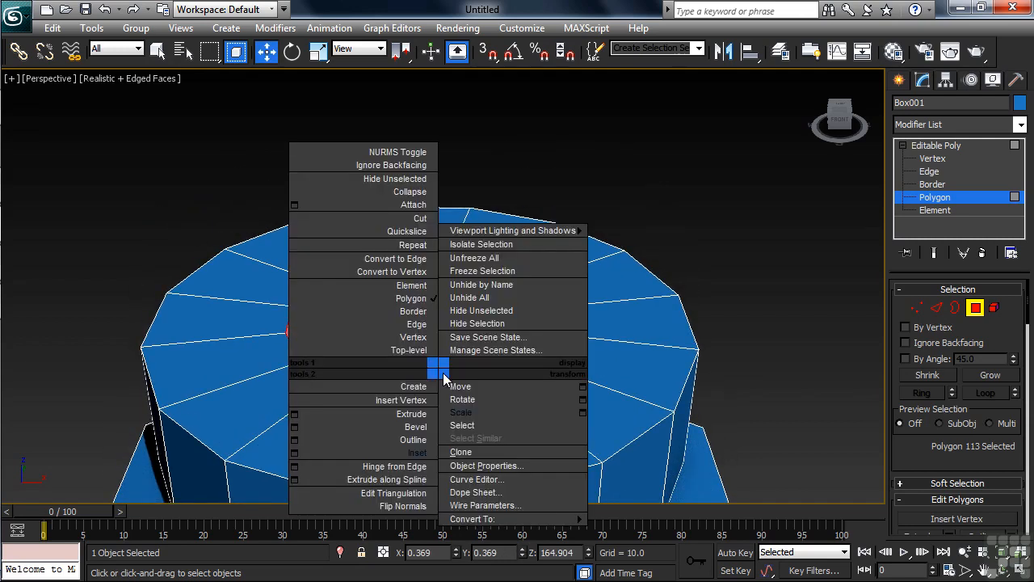
left_click(409, 427)
left_click_drag(423, 380, 454, 143)
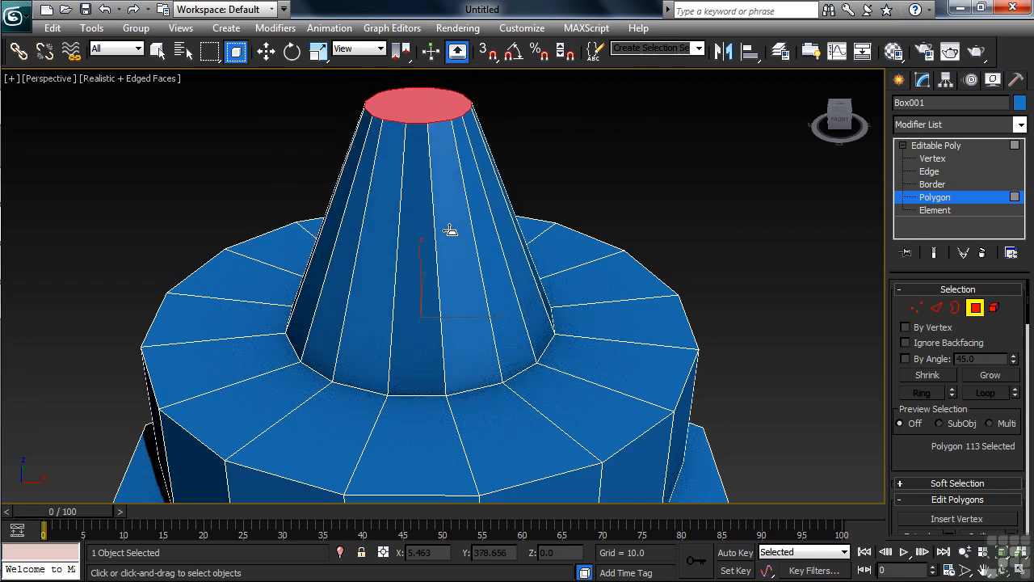
left_click(450, 229)
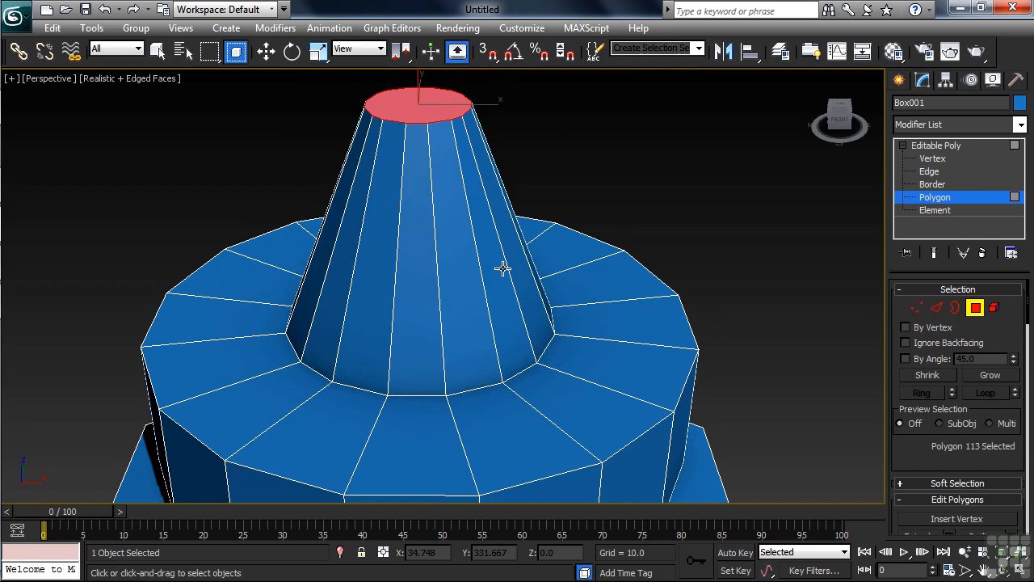
- At Vertex level, select the 16 vertices around the cone's flat top and weld them into one point with a threshold of 5.866
key("1")
key("w")
left_click_drag(335, 75, 492, 128)
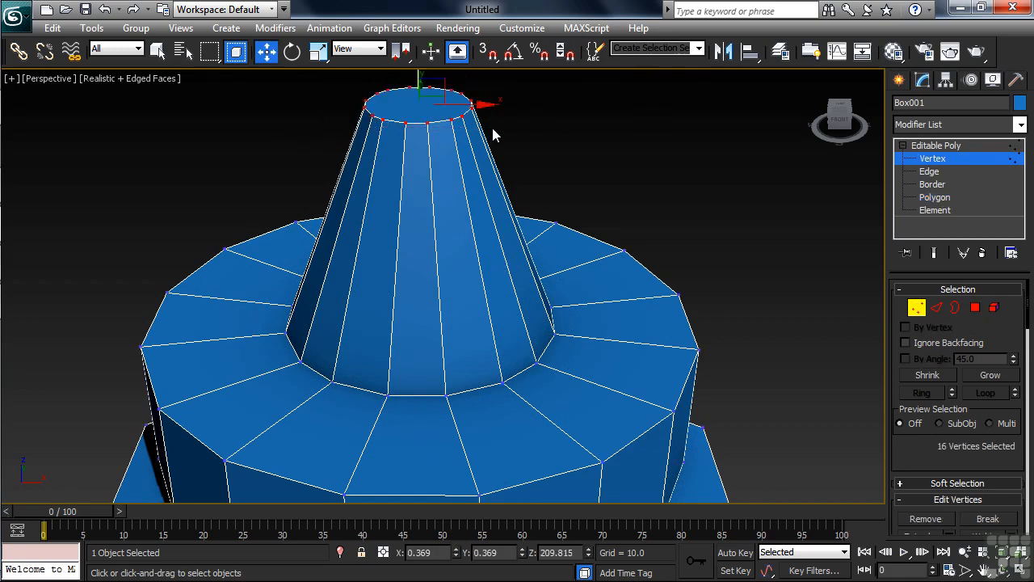
middle_click_drag(462, 175, 492, 314)
scroll(453, 302, "up", 3)
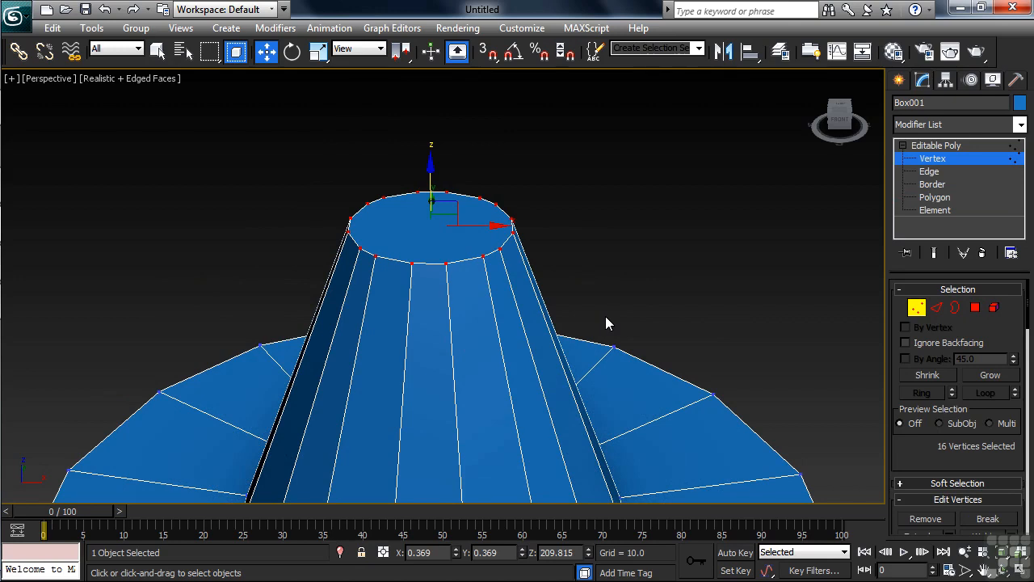
right_click(634, 264)
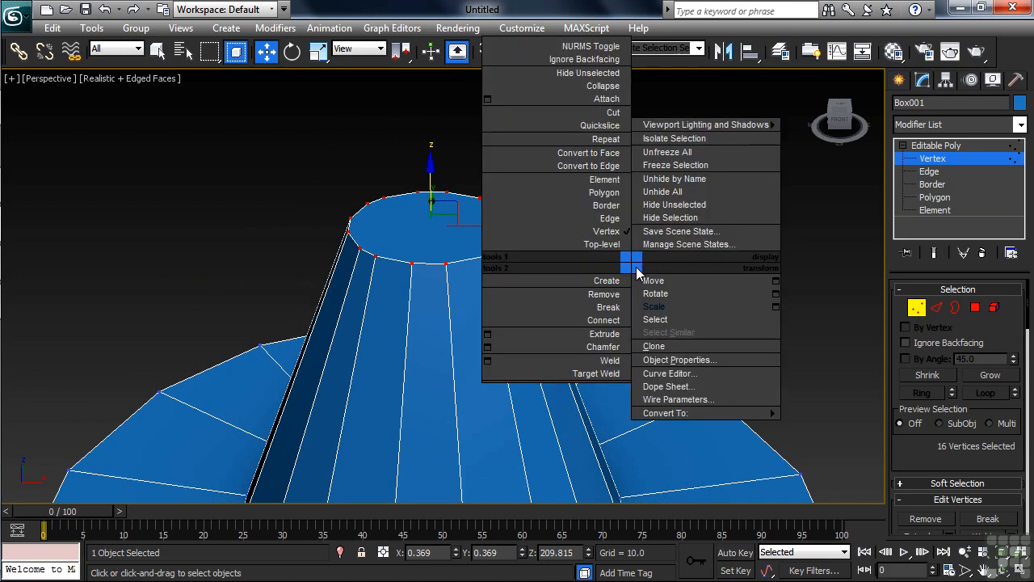
left_click(487, 361)
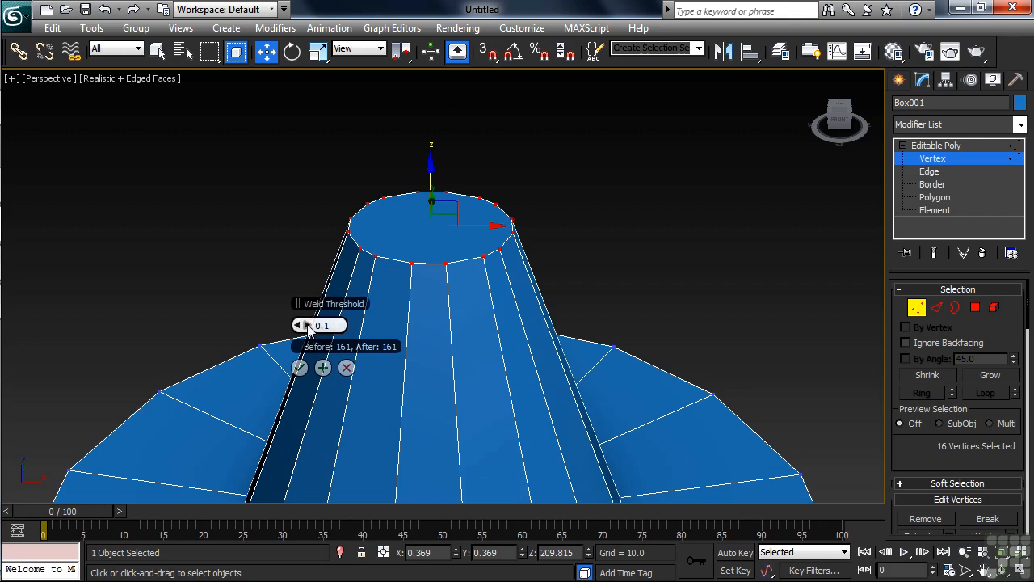
left_click_drag(328, 325, 341, 325)
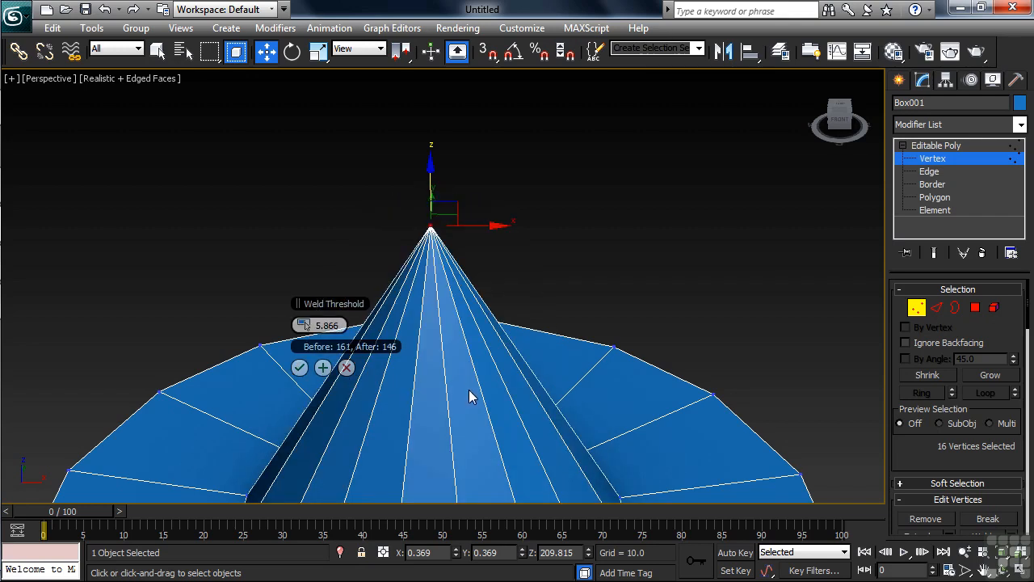
left_click(298, 369)
- With crossing selection, select the cone and rounded block polygons, apply MSmooth once and lower them to about Z 160.5
scroll(519, 358, "down", 4)
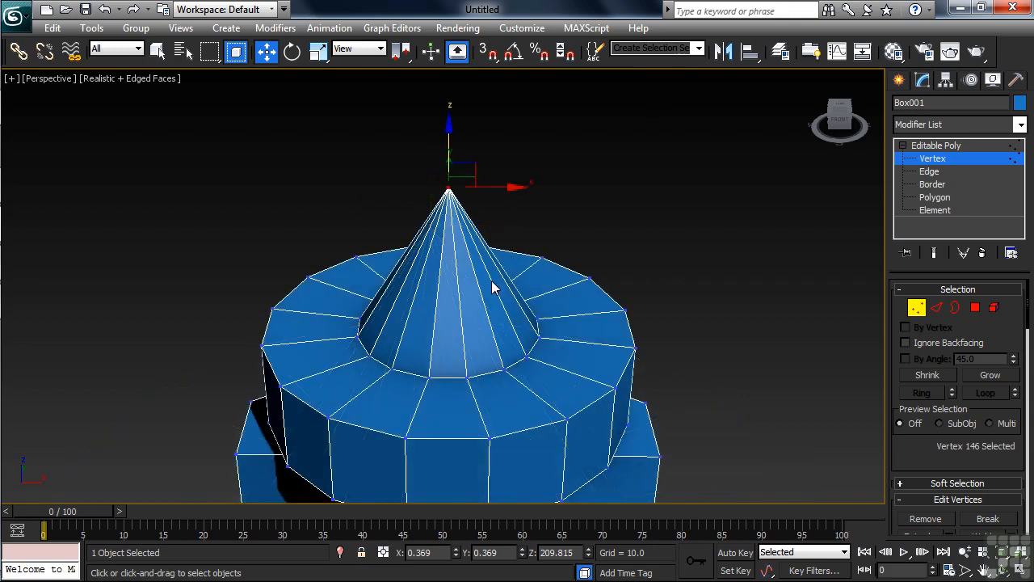
mouse_move(453, 144)
left_mouse_down()
mouse_move(455, 196)
mouse_move(460, 127)
mouse_move(457, 144)
left_mouse_up()
scroll(490, 287, "down", 2)
middle_click_drag(489, 288, 533, 249, "alt")
left_click(926, 198)
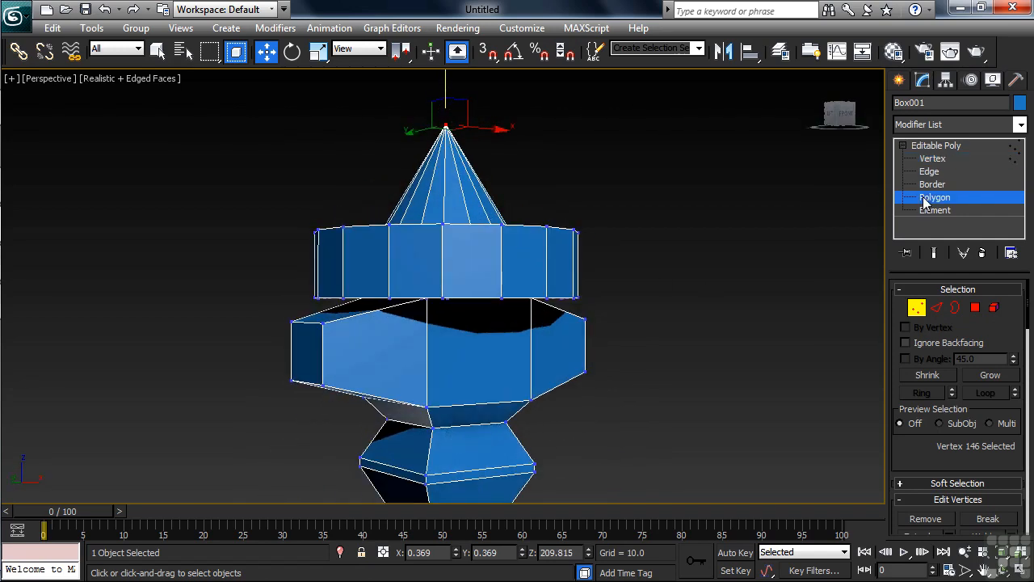
left_click(235, 52)
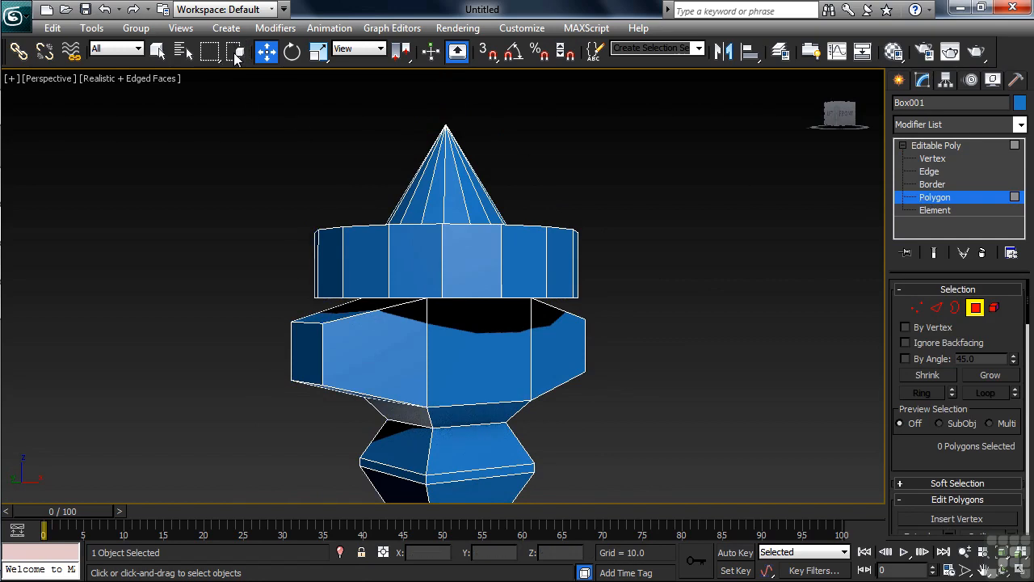
left_click_drag(284, 105, 634, 286)
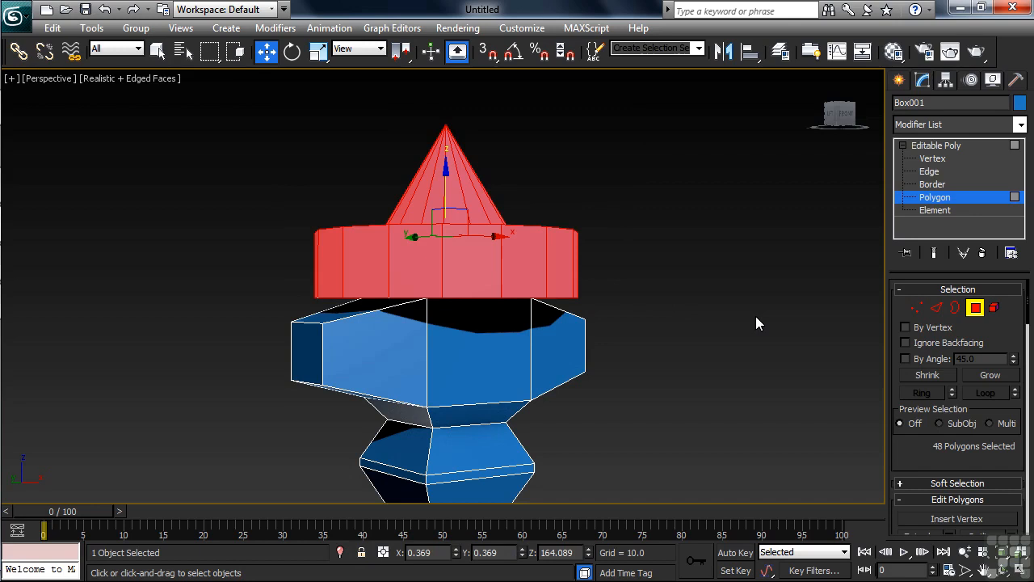
left_click_drag(893, 457, 955, 102)
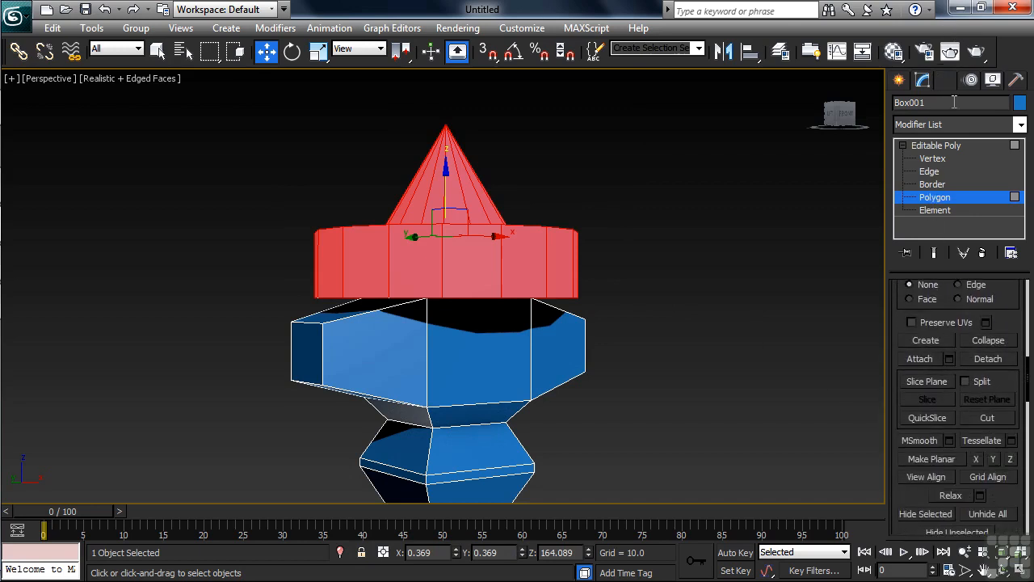
left_click(919, 440)
mouse_move(527, 382)
middle_mouse_down("alt")
mouse_move(504, 407)
mouse_move(325, 417)
mouse_move(574, 365)
mouse_move(510, 407)
mouse_move(517, 388)
mouse_move(528, 398)
middle_mouse_up("alt")
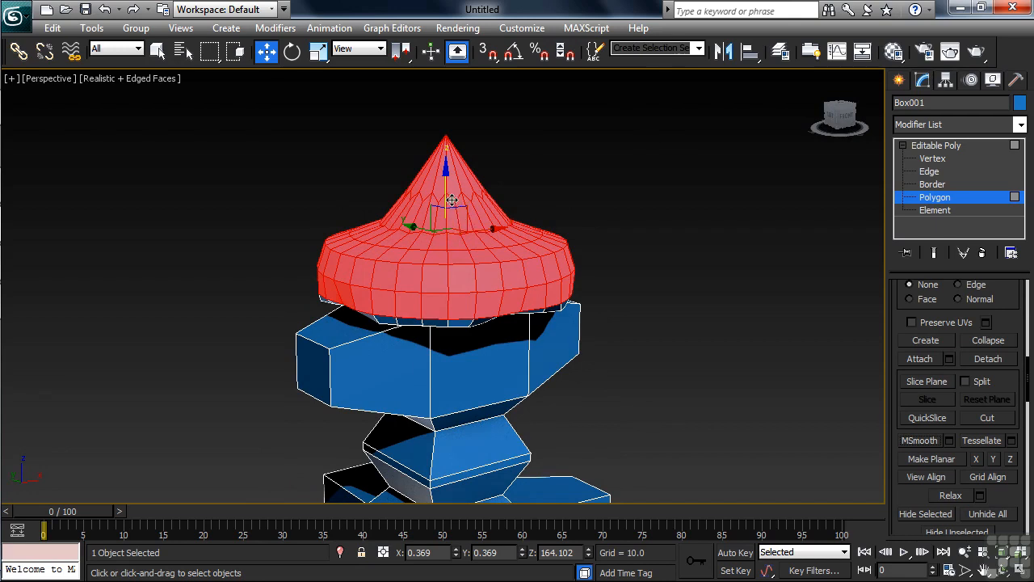
left_click_drag(446, 189, 444, 205)
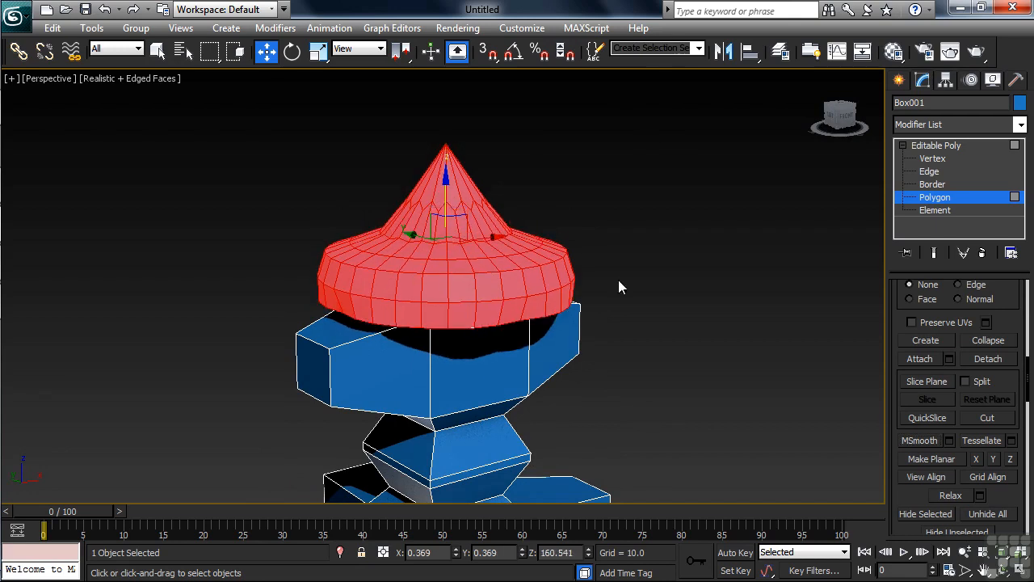
- At Vertex level, chamfer the single vertex at the cone's tip to give it a small flat top, and clear the selection
right_click(697, 339)
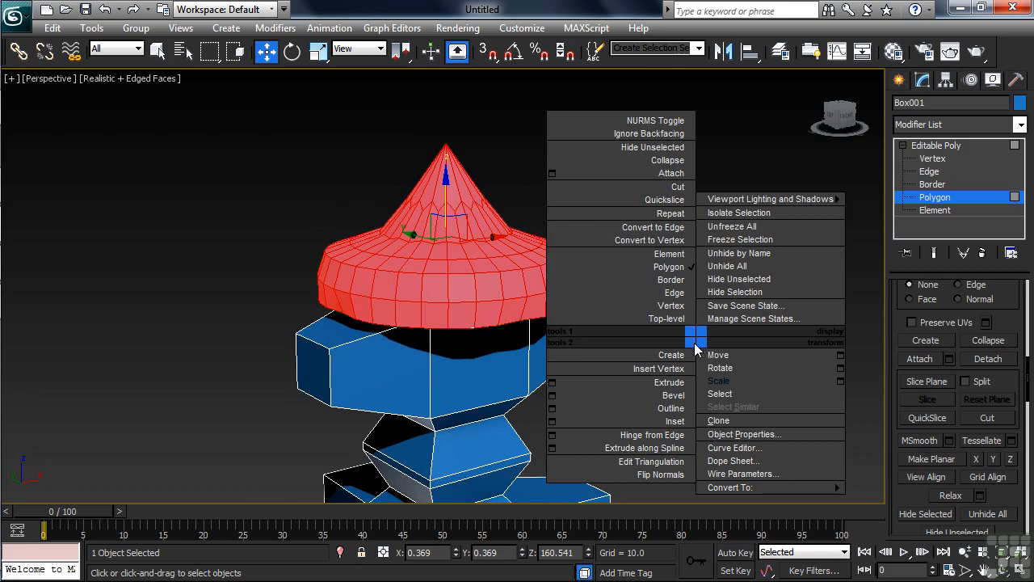
left_click(671, 306)
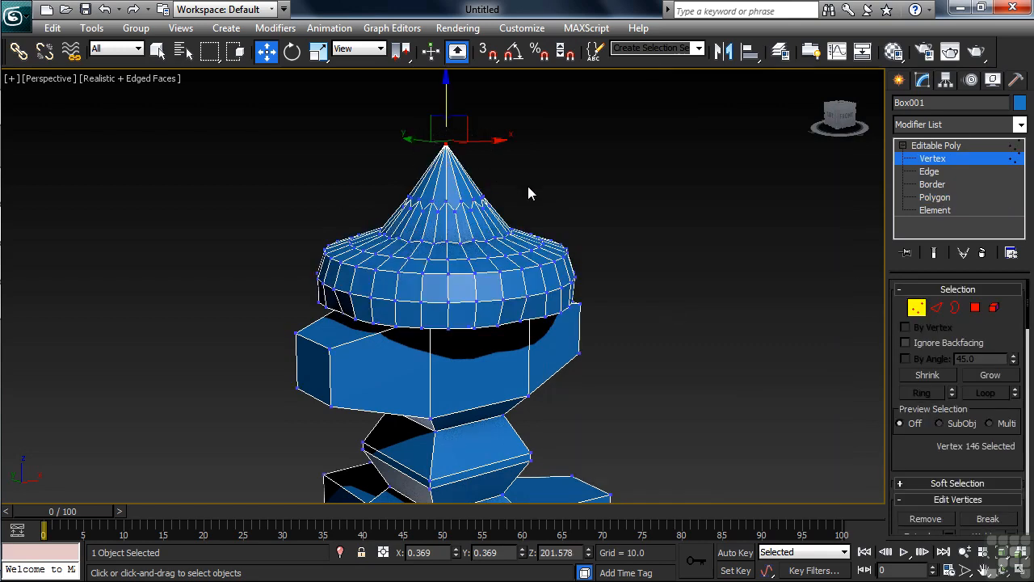
middle_click_drag(557, 343, 494, 371, "alt")
scroll(495, 371, "up", 3)
middle_click_drag(496, 330, 501, 300)
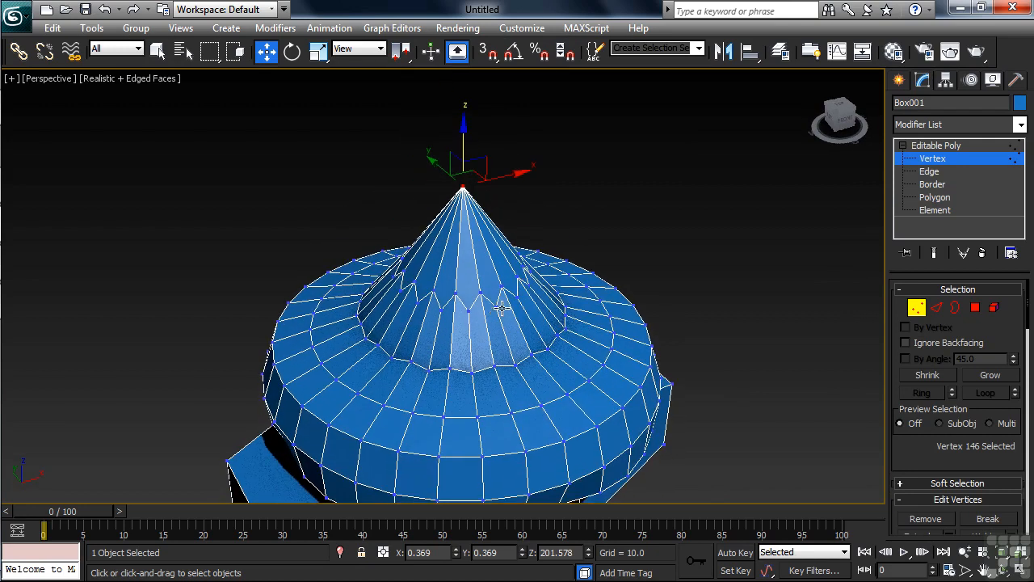
right_click(459, 241)
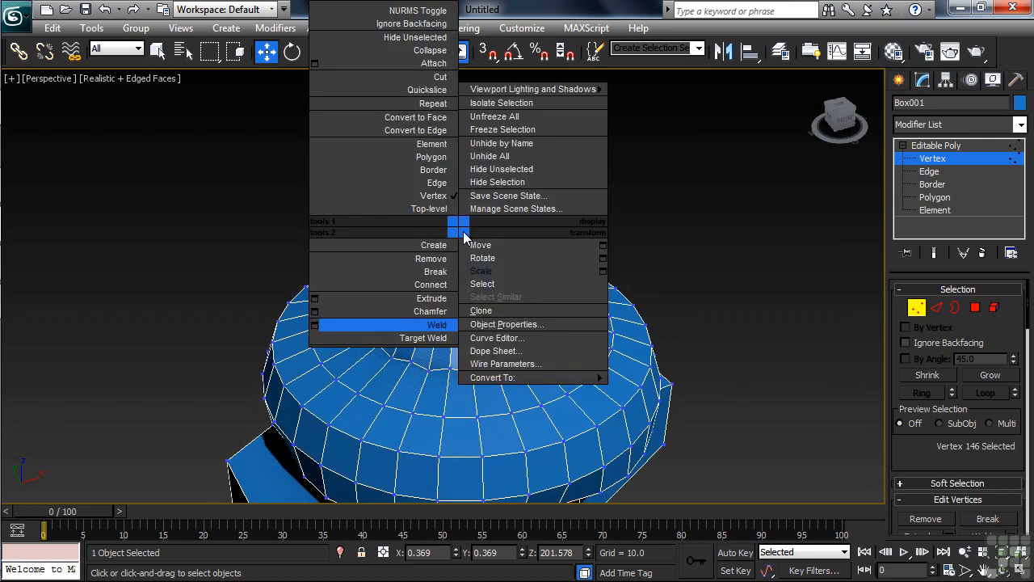
left_click(420, 315)
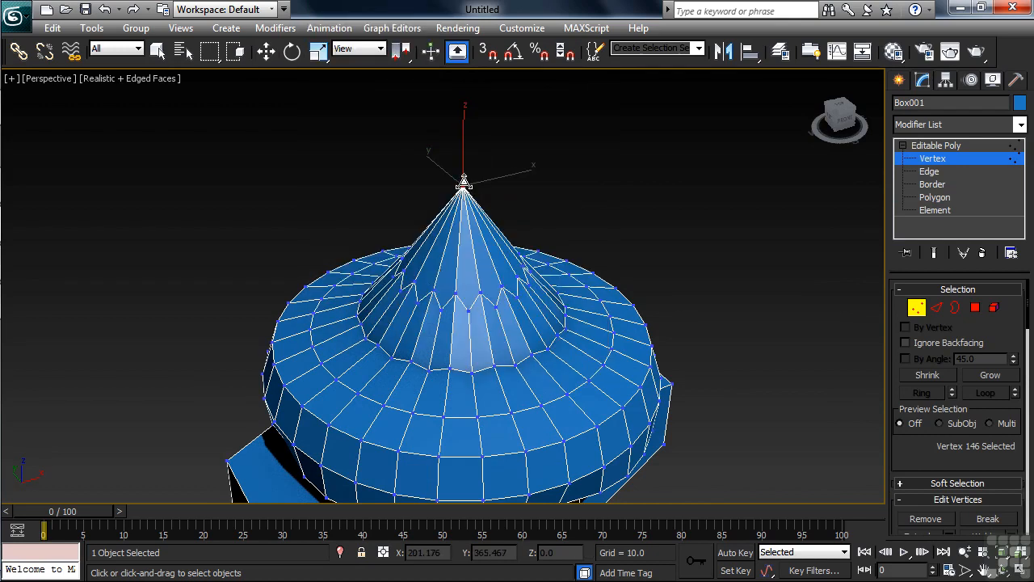
left_click_drag(462, 185, 526, 115)
left_click(711, 331)
- At Polygon level, select six end polygons: those of the four lower arms and two on the upper block
scroll(507, 404, "down", 5)
middle_click_drag(507, 404, 507, 303)
middle_click_drag(446, 350, 461, 330, "alt")
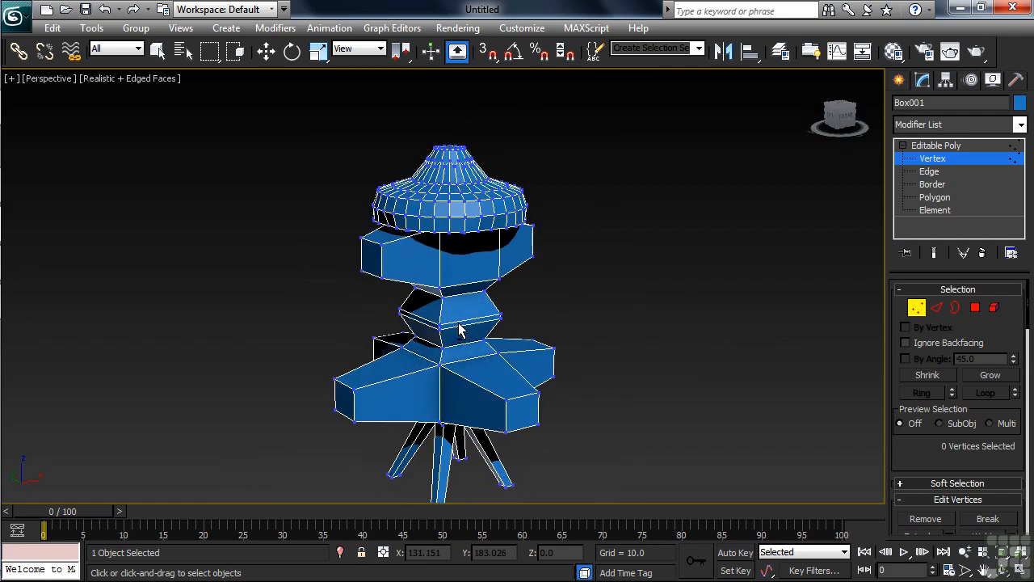
middle_click_drag(556, 393, 623, 399, "alt")
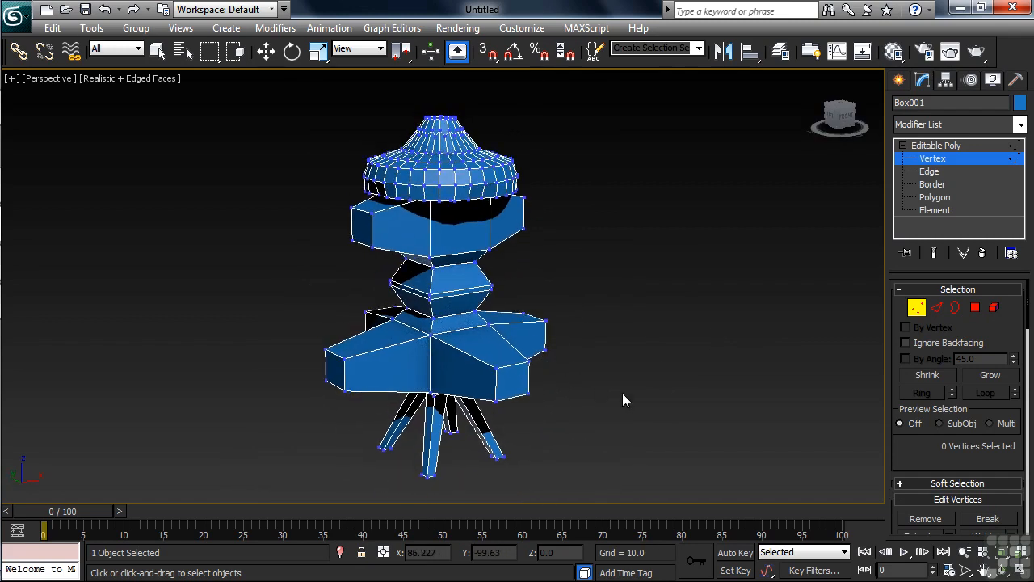
left_click(934, 197)
key("w")
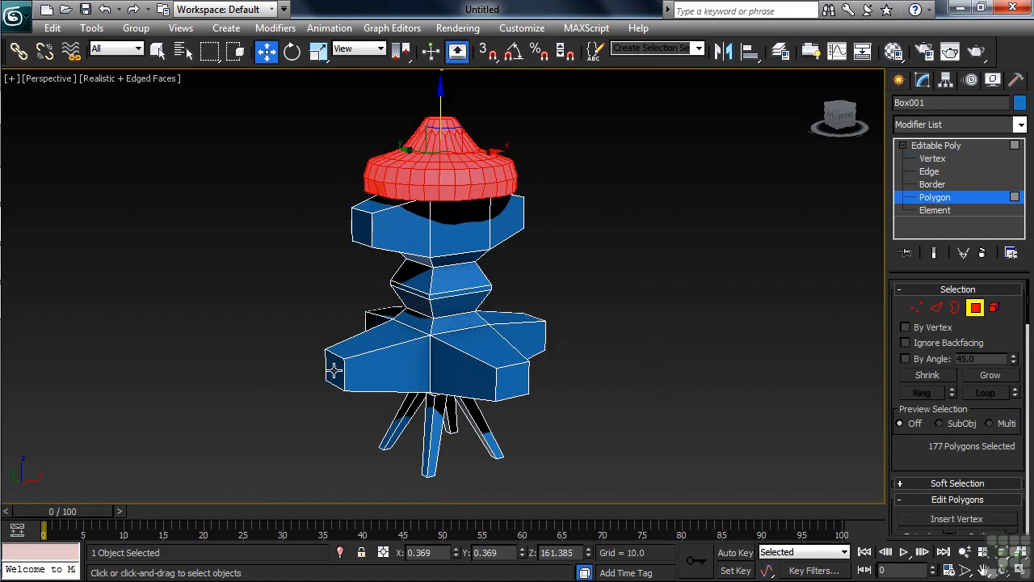
left_click(334, 368)
left_click(367, 227, "ctrl")
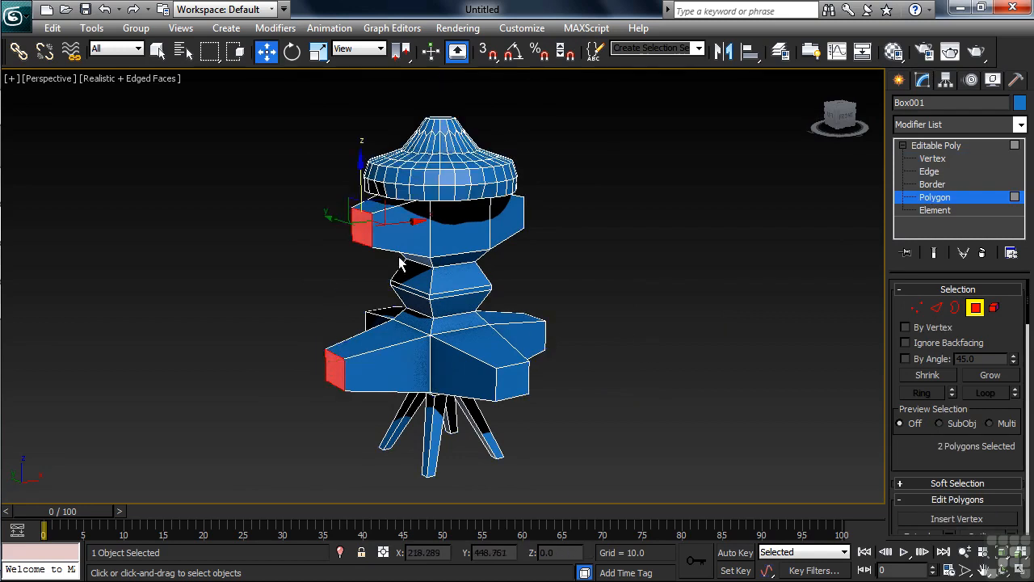
left_click(517, 380, "ctrl")
middle_click_drag(528, 385, 272, 356, "alt")
left_click(309, 408, "ctrl")
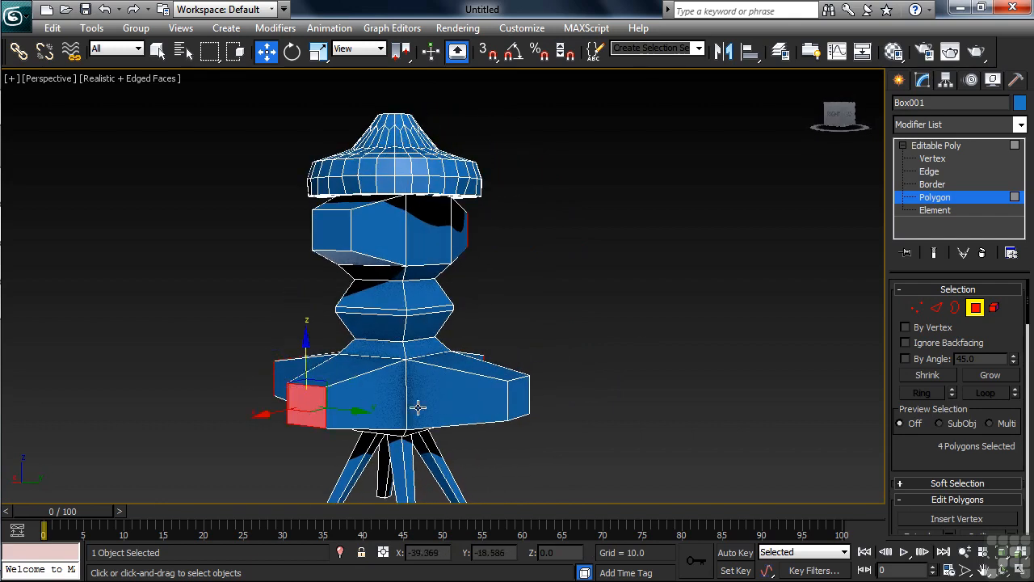
left_click(517, 400, "ctrl")
left_click(342, 259, "ctrl")
middle_click_drag(370, 362, 493, 291, "alt")
- Bevel the six selected end polygons inward into tapered recesses, and bevel them again outward into narrow spikes
scroll(422, 383, "up", 4)
scroll(493, 291, "up", 5)
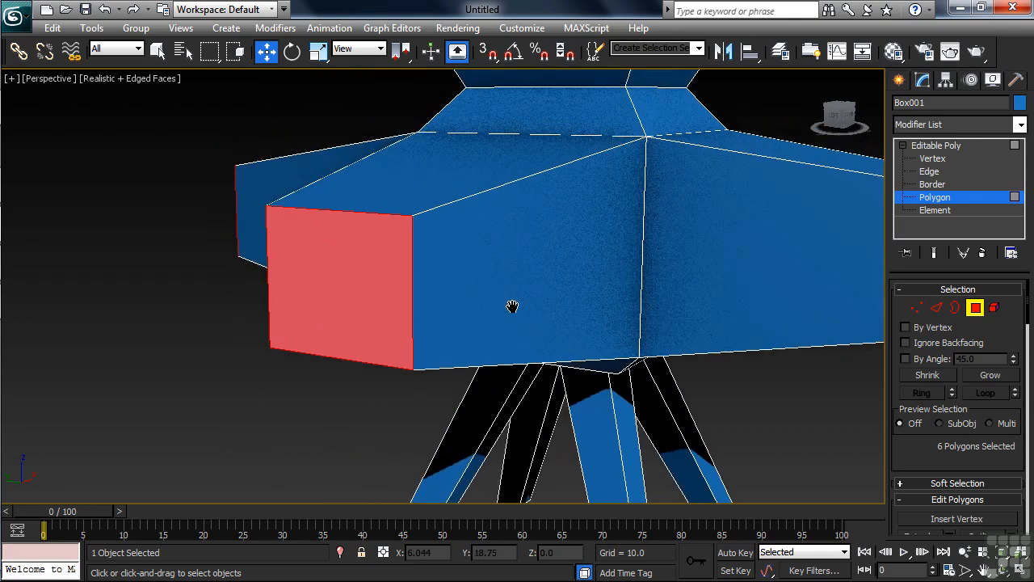
right_click(355, 327)
left_click(330, 385)
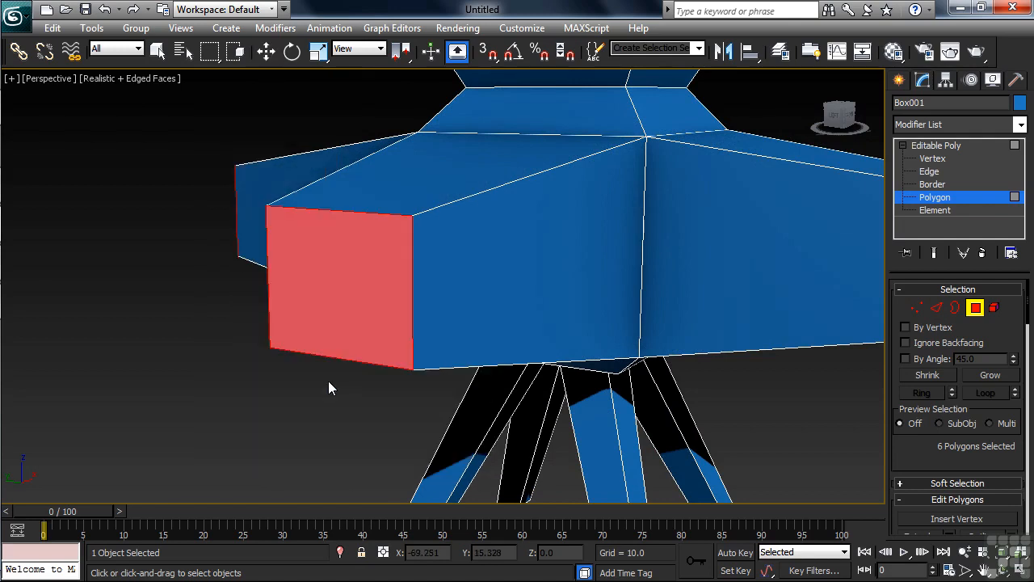
left_click_drag(358, 307, 342, 409)
left_click_drag(385, 277, 420, 168)
left_click(420, 168)
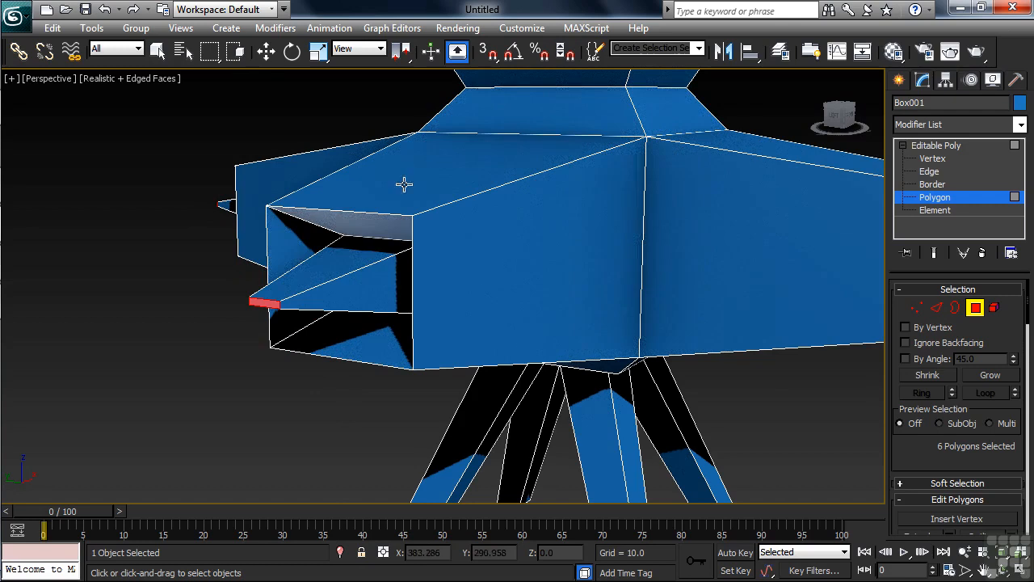
- Scale the six spike tip polygons down uniformly to sharpen the spikes, and clear the selection
right_click(279, 294)
right_click(277, 295)
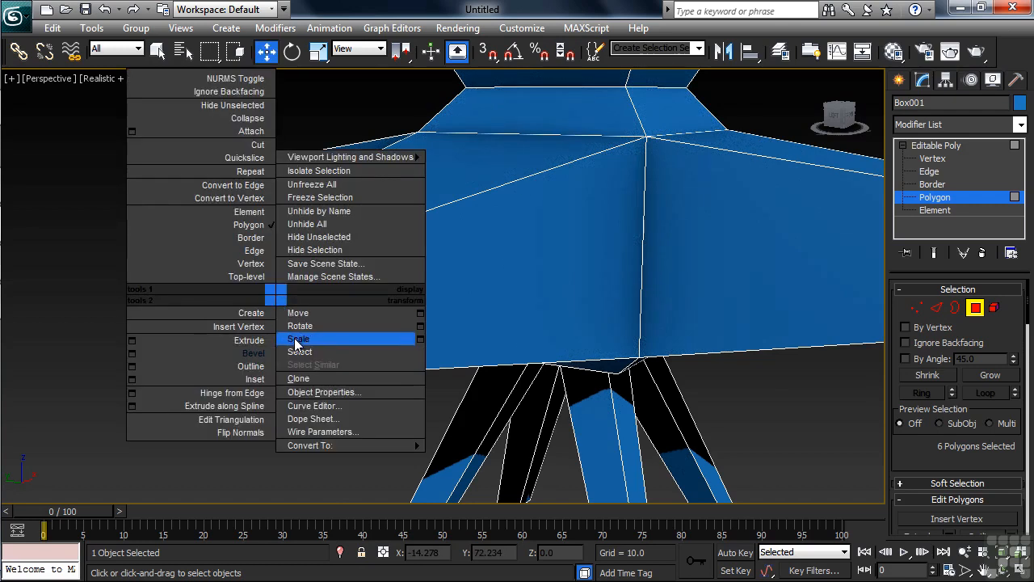
left_click(296, 342)
scroll(336, 341, "down", 4)
left_click_drag(356, 337, 311, 331)
left_click(669, 421)
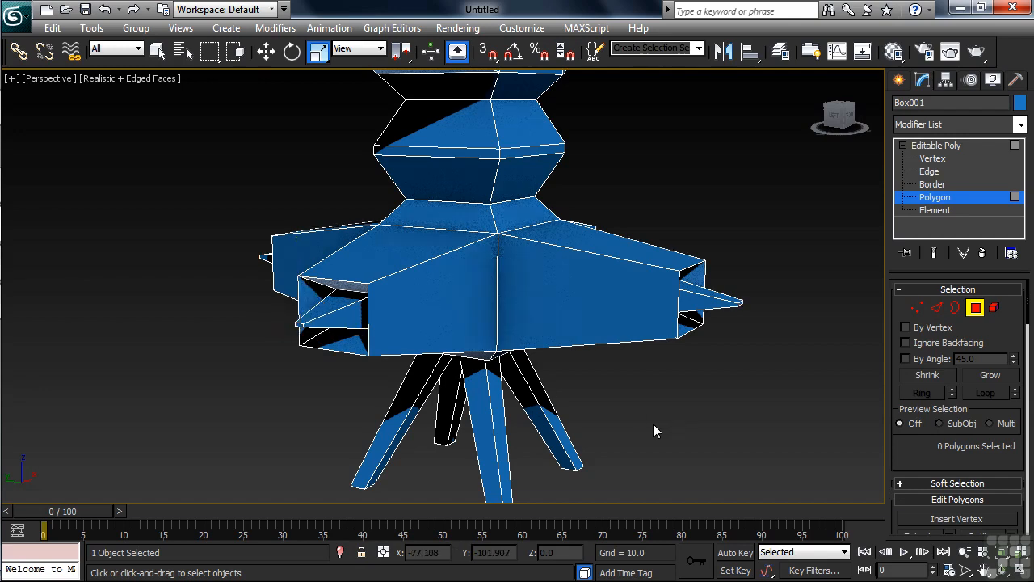
- Return to the object's top level and activate the plain selection tool to review the whole model
right_click(635, 393)
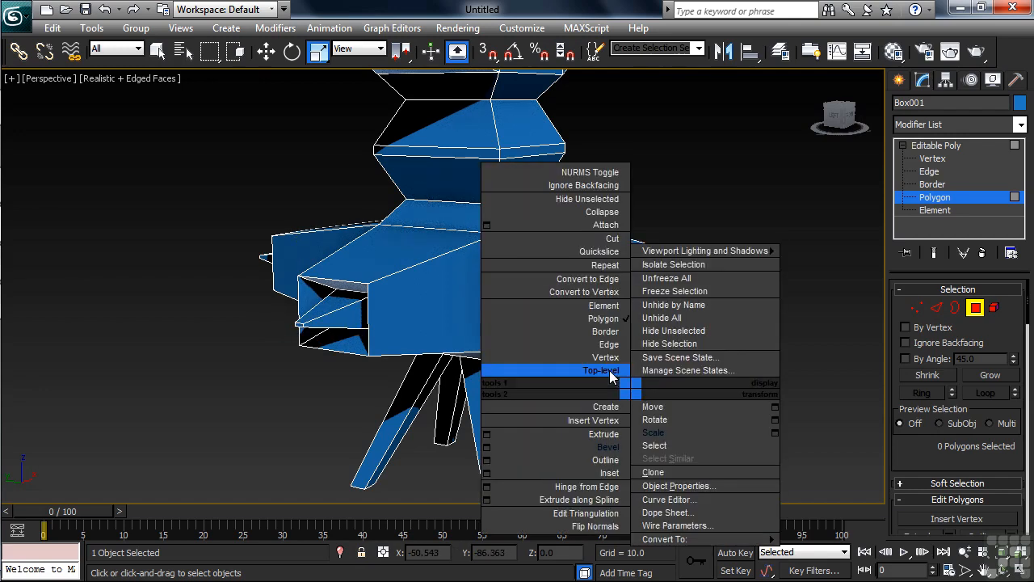
left_click(612, 374)
scroll(543, 373, "down", 6)
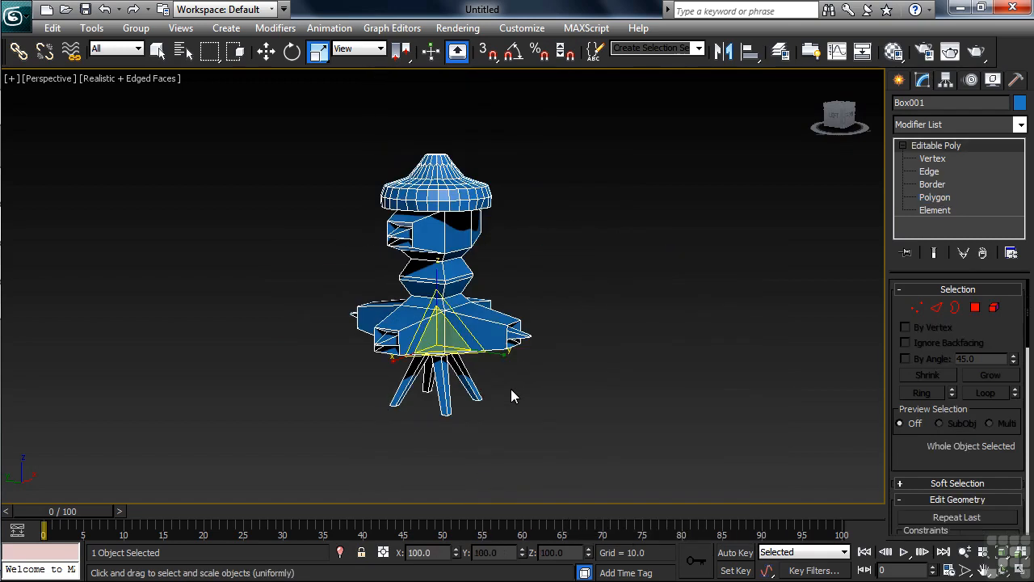
key("q")
middle_click_drag(511, 389, 483, 365, "alt")
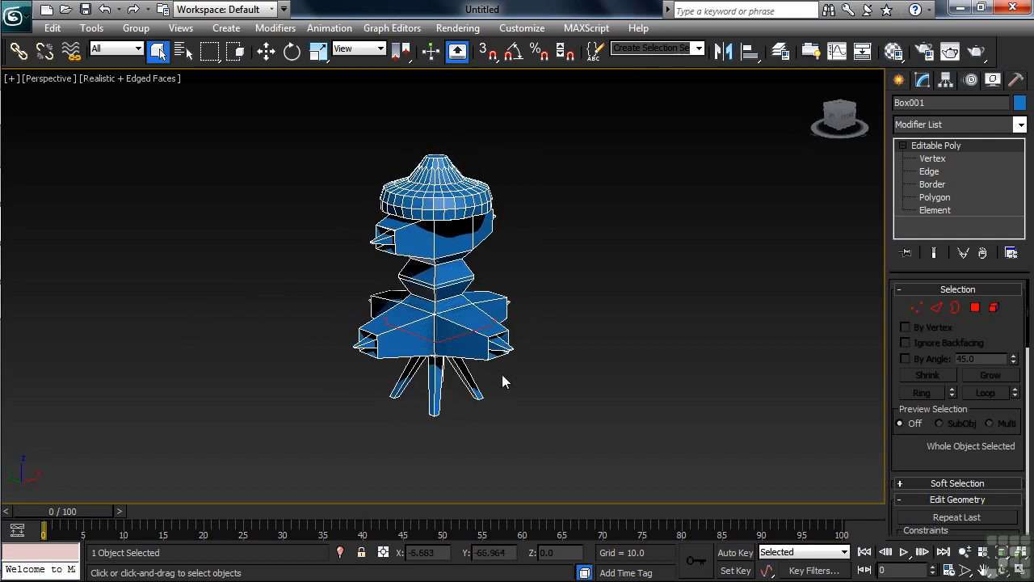
left_click(967, 552)
left_click_drag(584, 457, 584, 434)
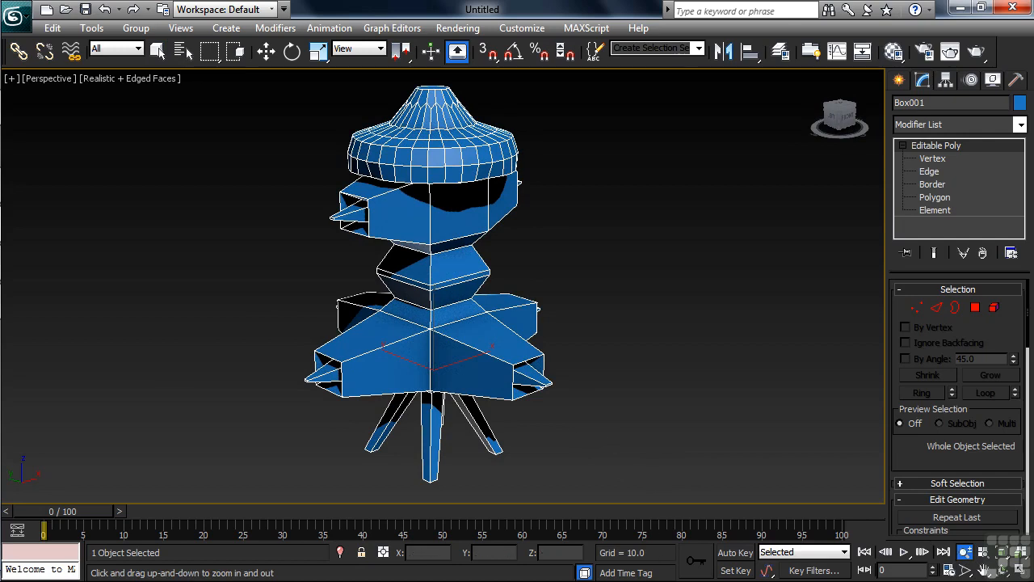